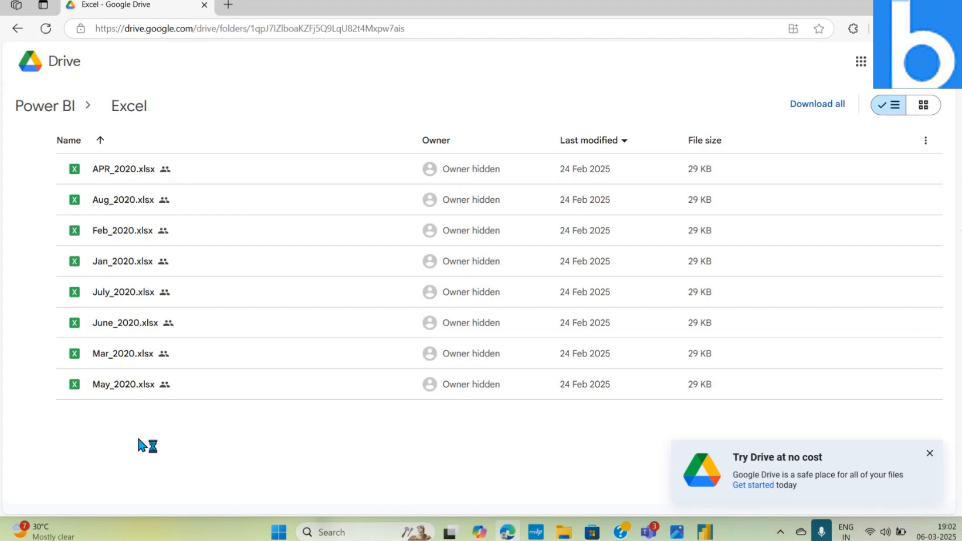
Switch to File Explorer and open the Excel folder inside "3. connecting to folder"
key("alt+Tab")
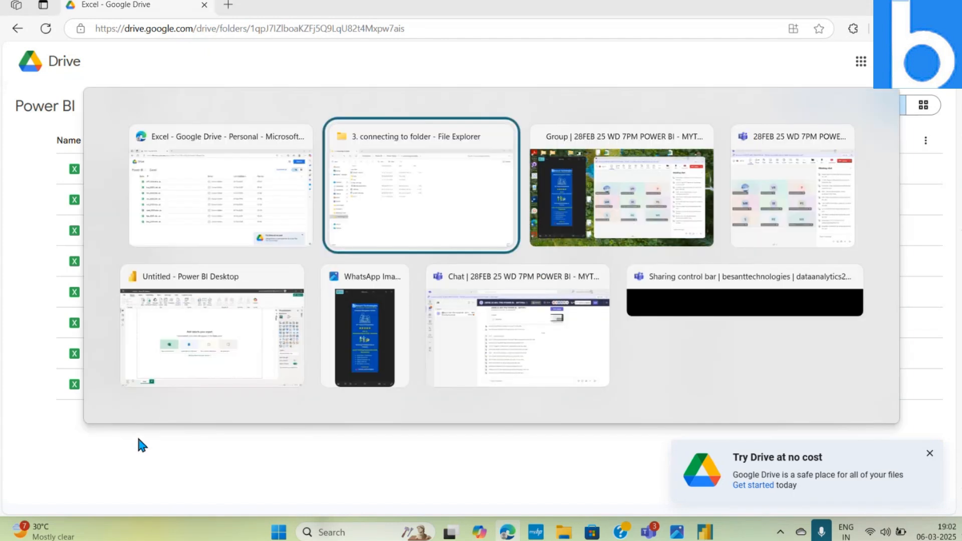
key("alt+Tab")
key("alt+Tab")
key("alt+Tab")
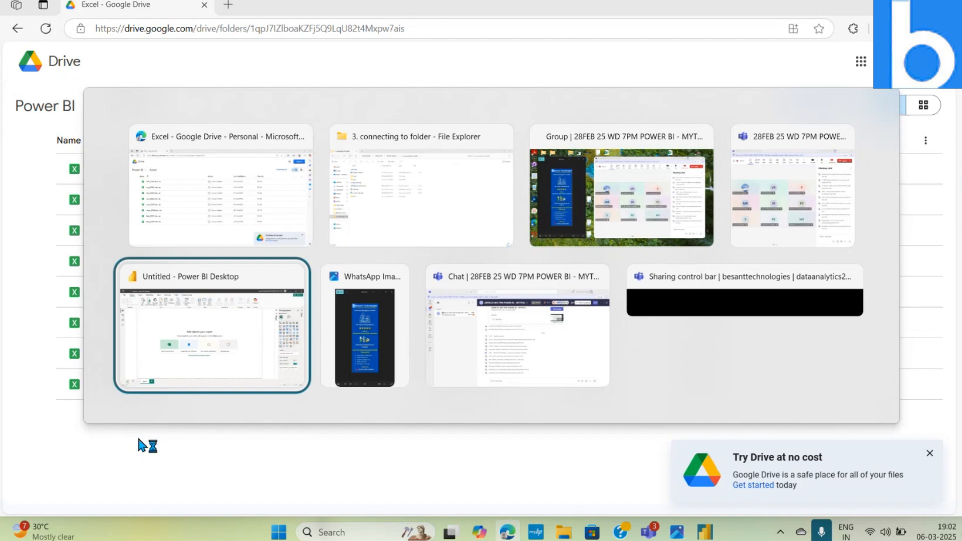
key("alt+Tab")
key("alt+Tab")
key("alt+Tab")
key("alt+Tab")
key("alt+Tab")
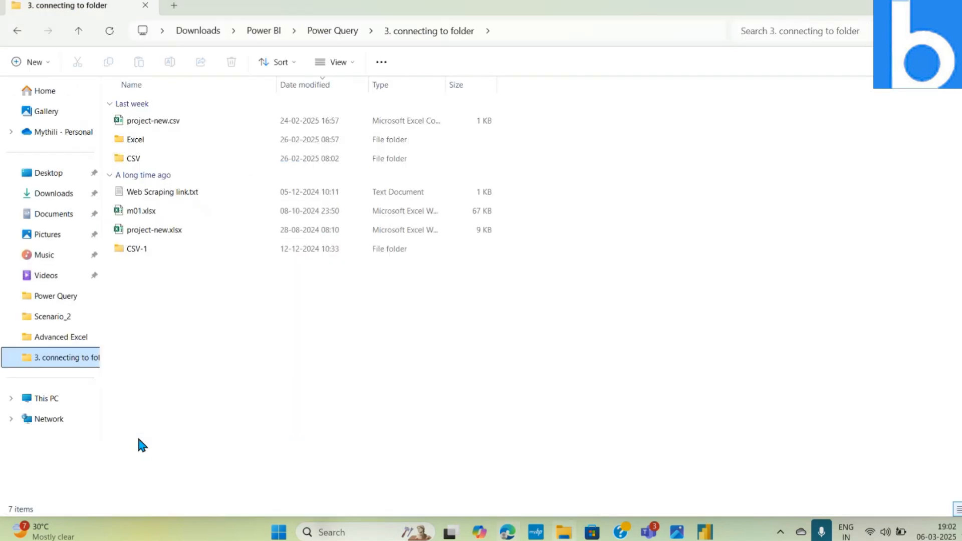
double_click(133, 141)
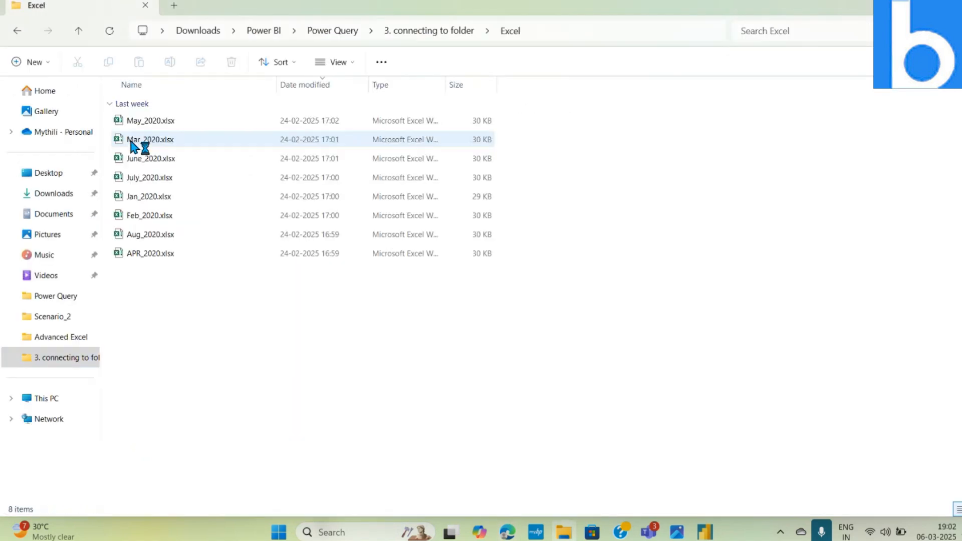
Open May_2020.xlsx and Mar_2020.xlsx in Excel, examine their sales tables, and close the workbooks again
left_click(154, 123)
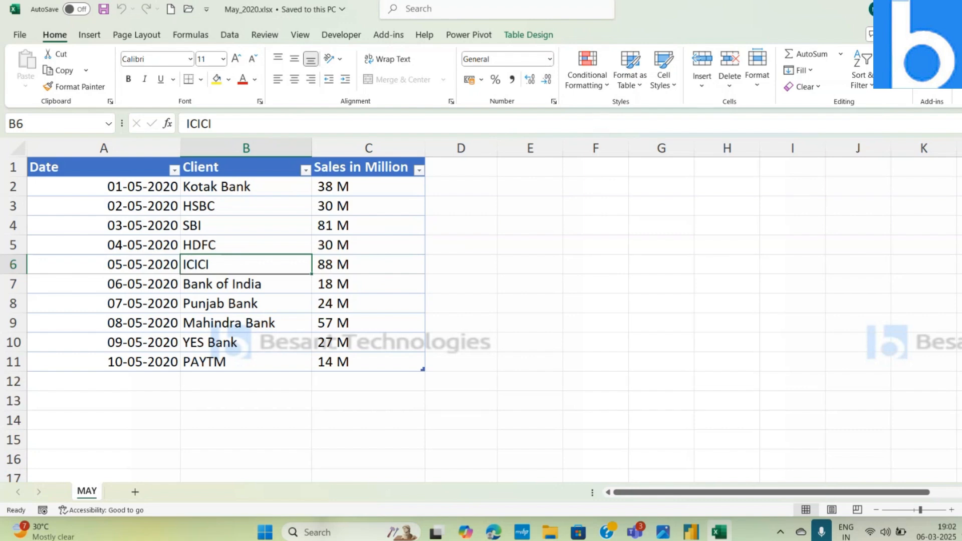
left_click(953, 7)
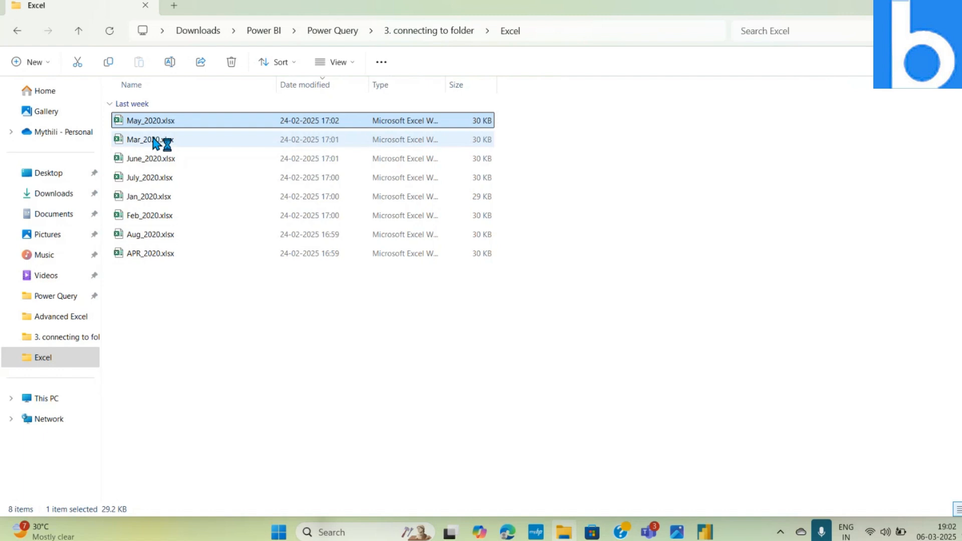
left_click(153, 141)
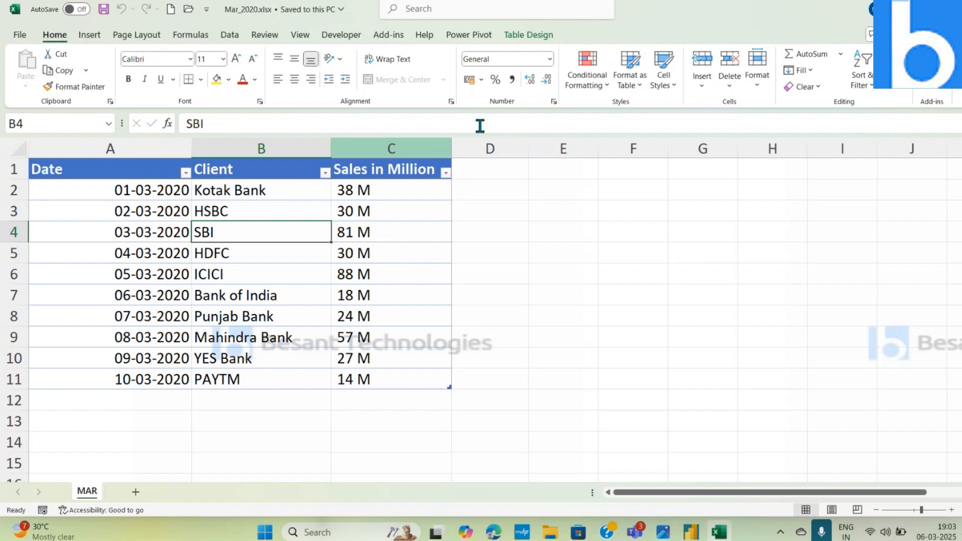
left_click(948, 8)
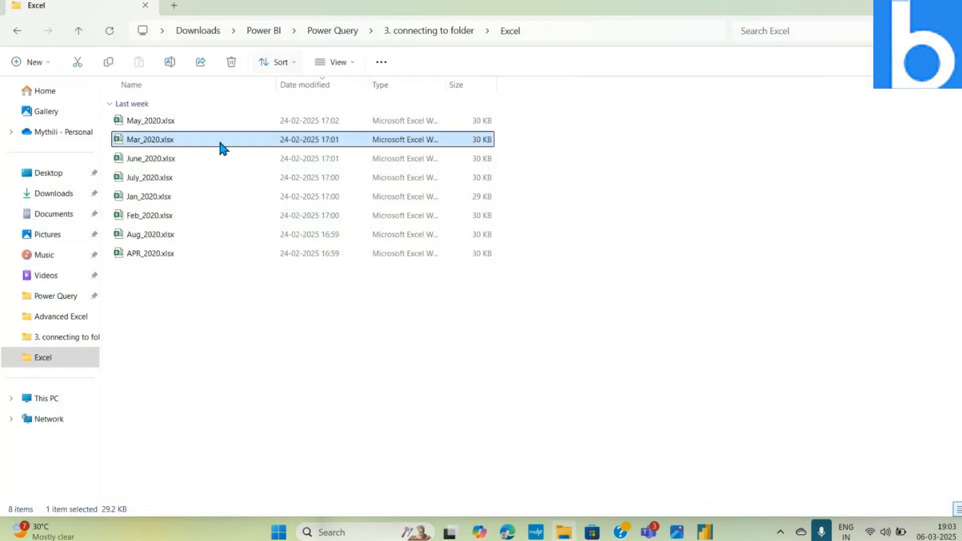
double_click(181, 135)
Copy the full path of the Excel folder and switch to Power BI Desktop
left_click(554, 31)
key("ctrl+c")
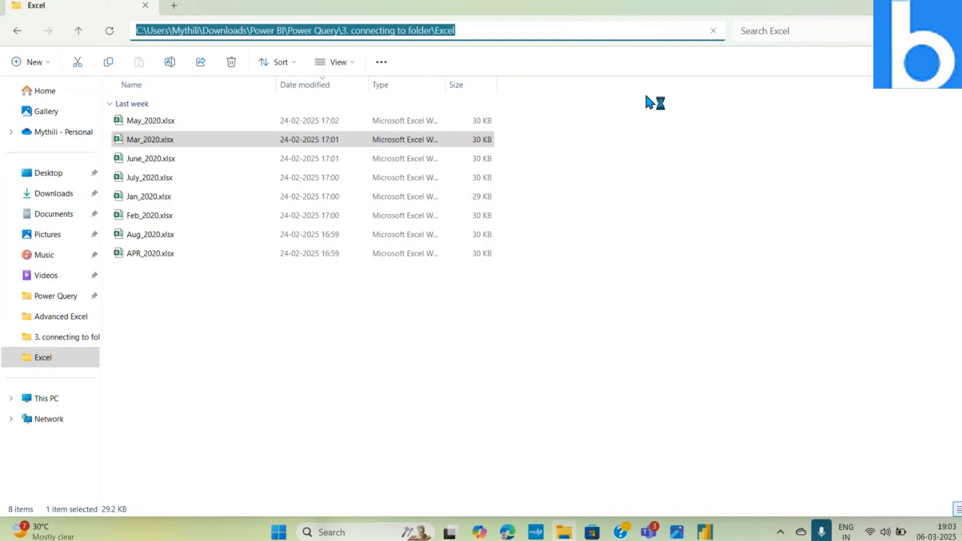
key("alt+Tab")
key("alt+Tab")
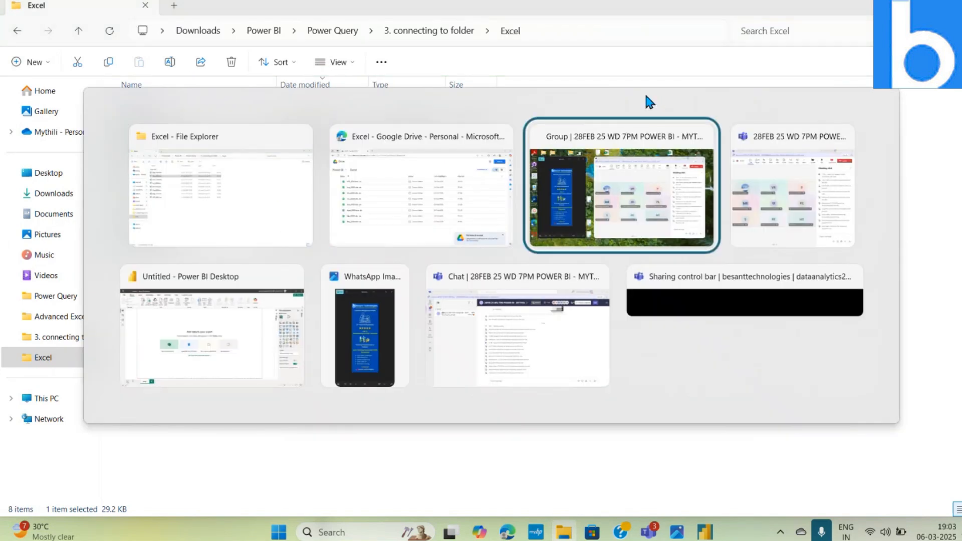
key("alt+Tab")
key("alt+Tab")
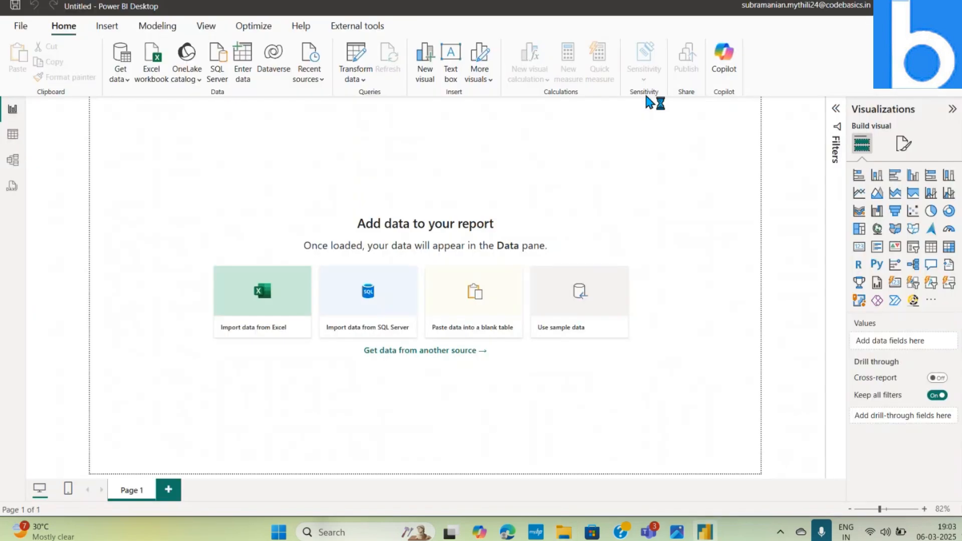
Connect to a Folder data source using the copied path of the Excel folder
left_click(120, 87)
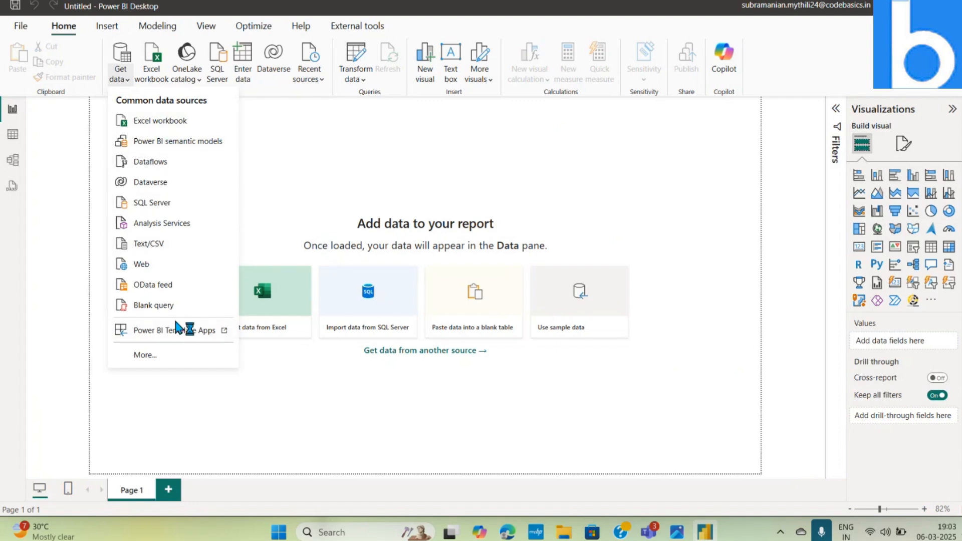
left_click(164, 354)
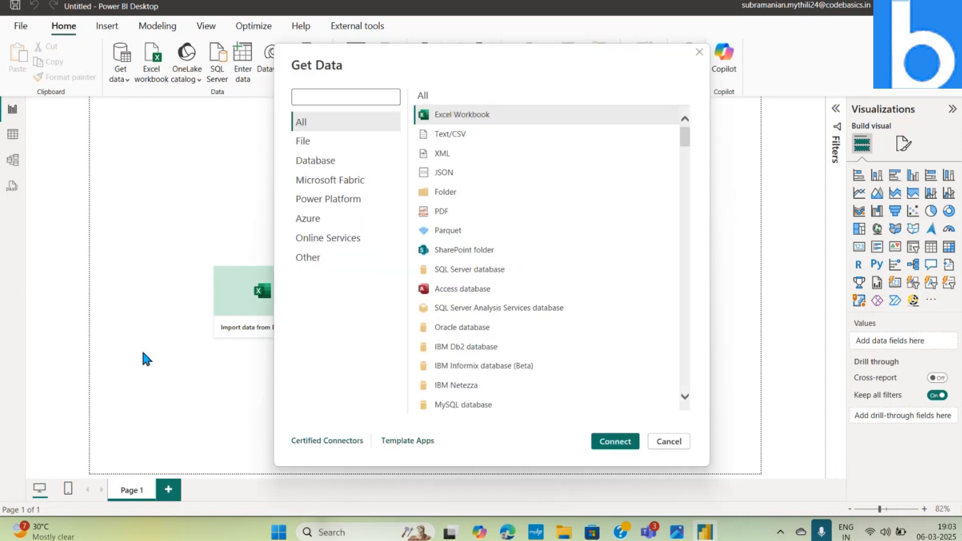
left_click(449, 196)
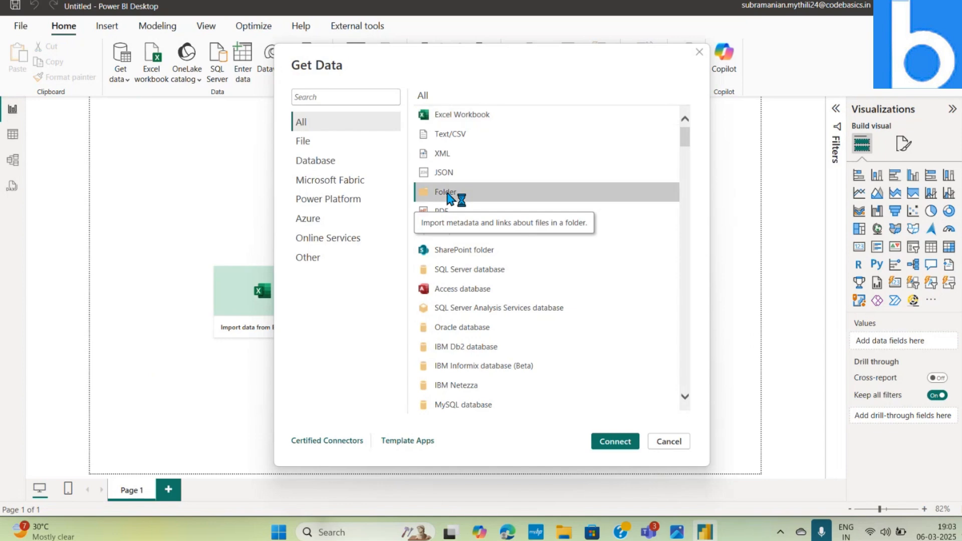
left_click(612, 443)
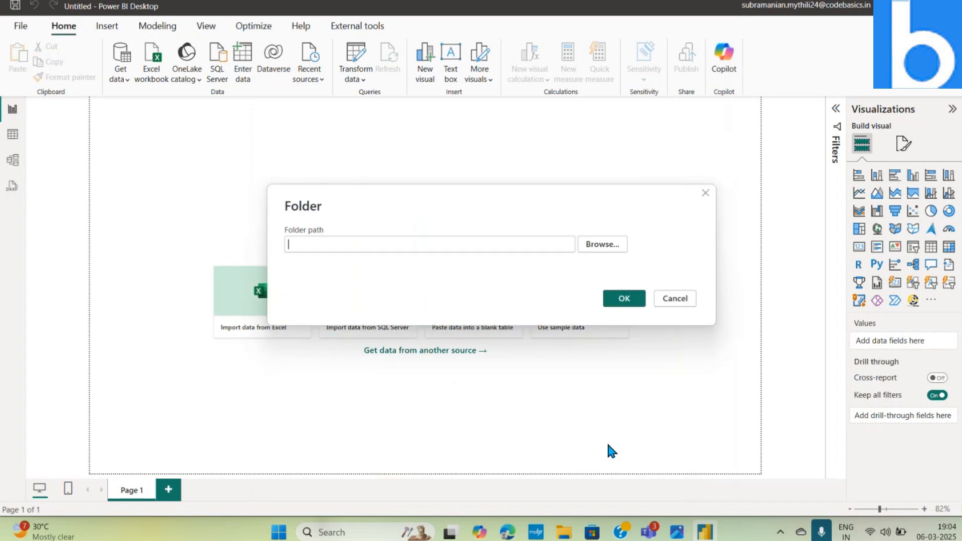
key("ctrl+v")
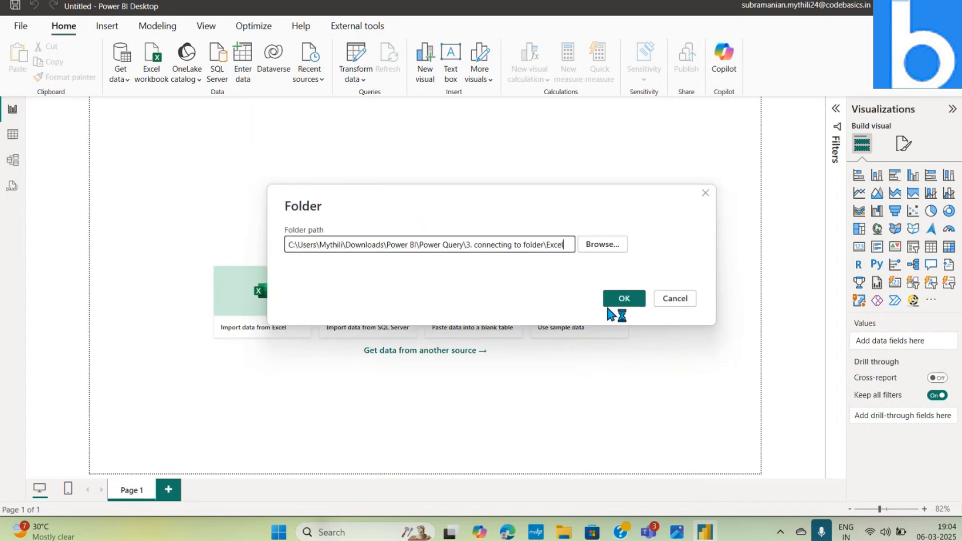
left_click(624, 300)
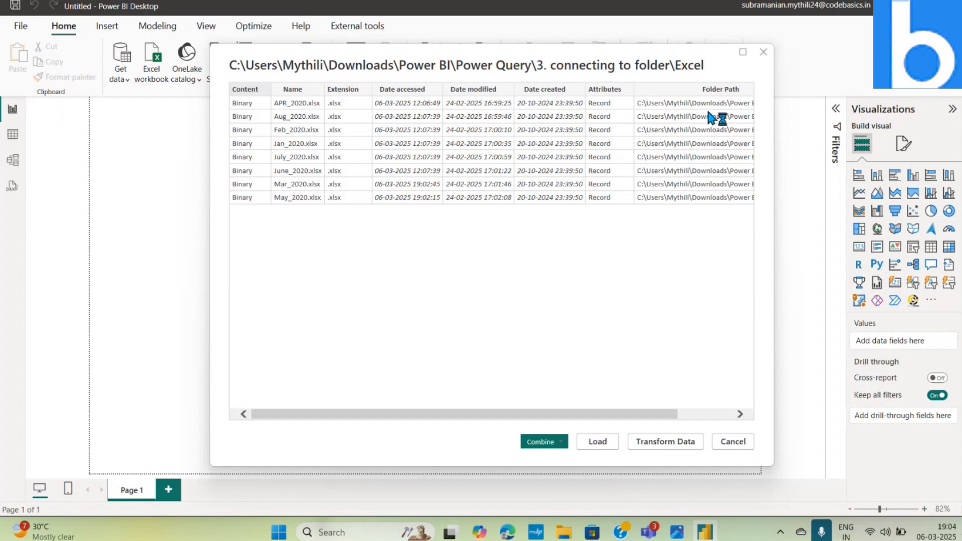
Check the file list in the folder preview and the available Combine options
left_click_drag(638, 415, 420, 440)
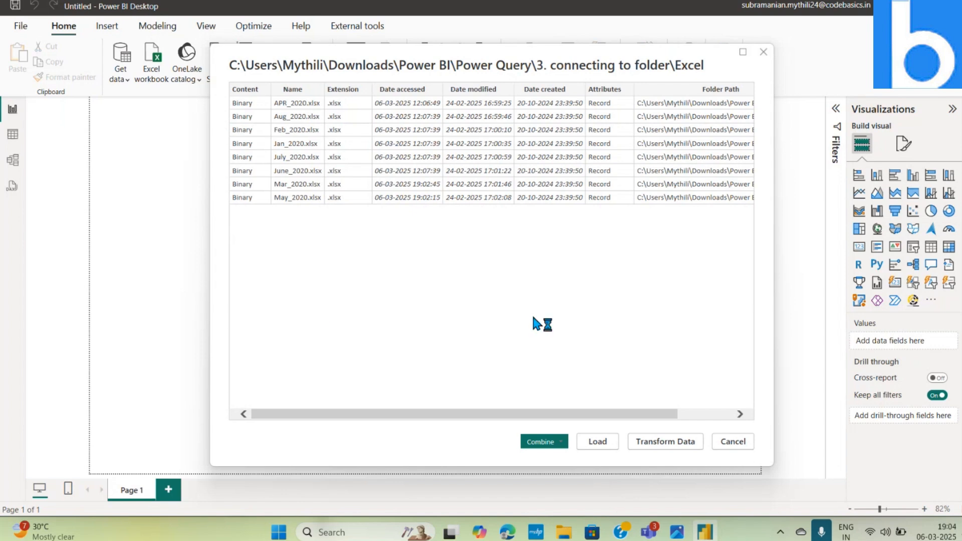
left_click(563, 443)
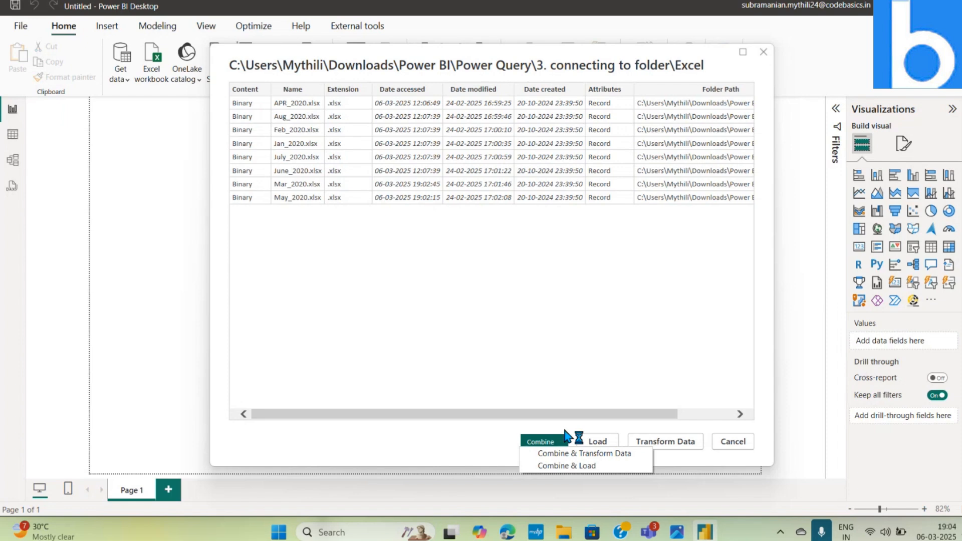
left_click(576, 391)
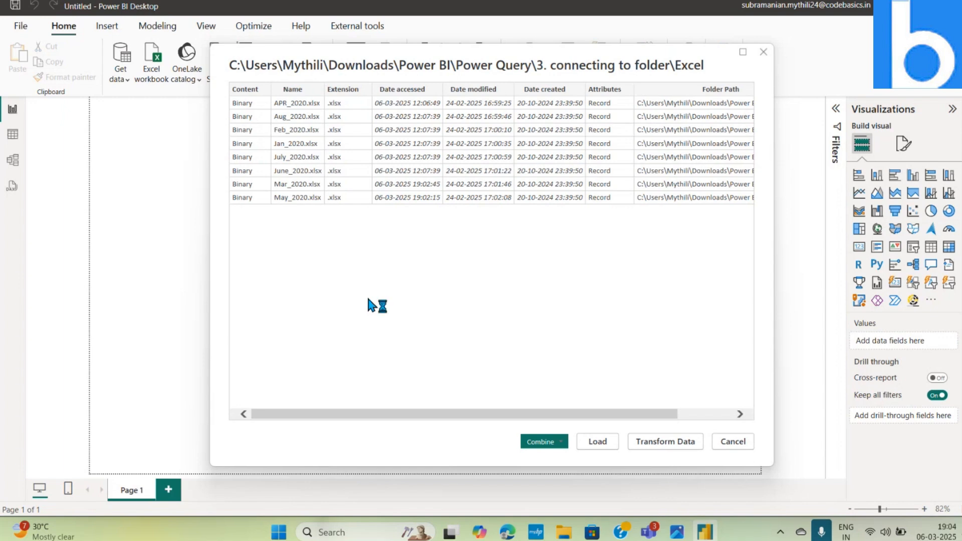
left_click(661, 443)
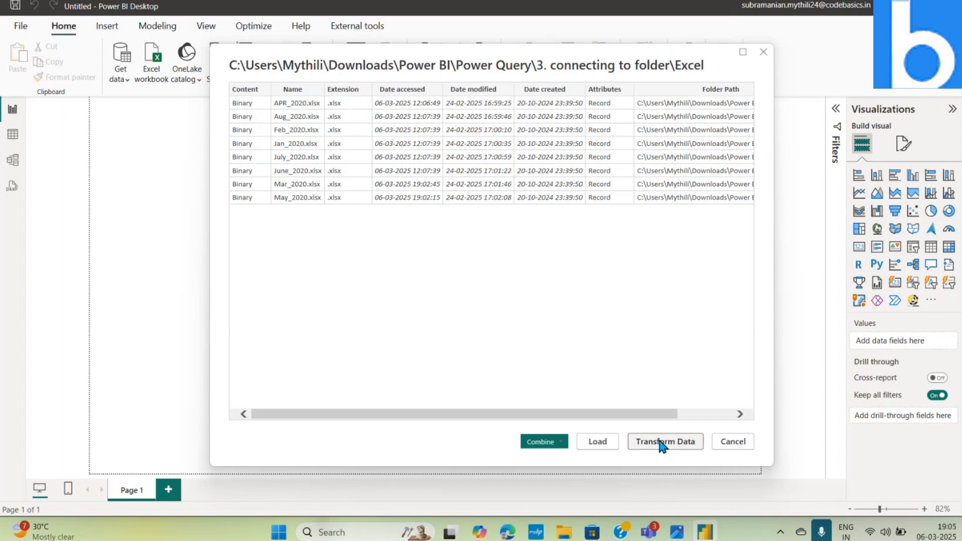
Switch to the Teams meeting, mute and unmute the microphone, and return to Power BI Desktop
key("alt+Tab")
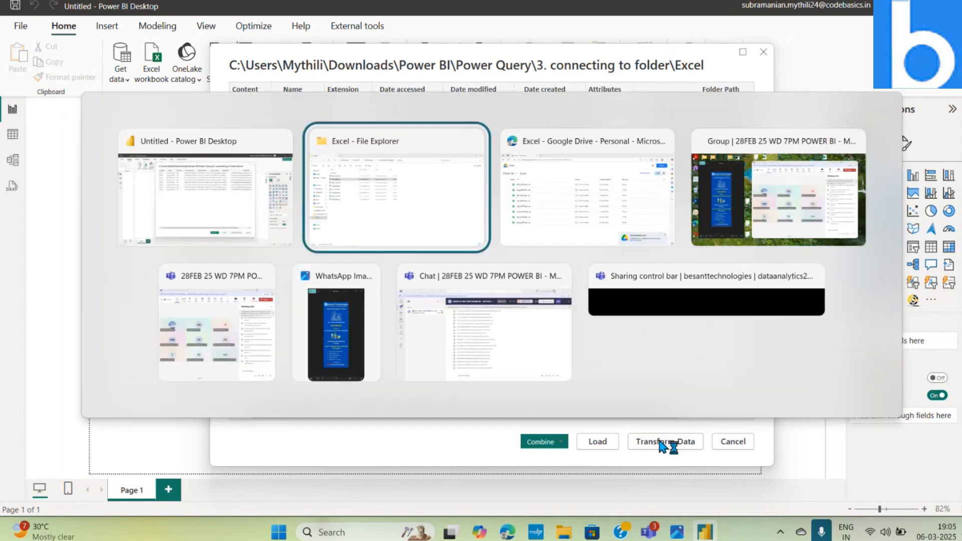
key("alt+Tab")
key("alt+Tab")
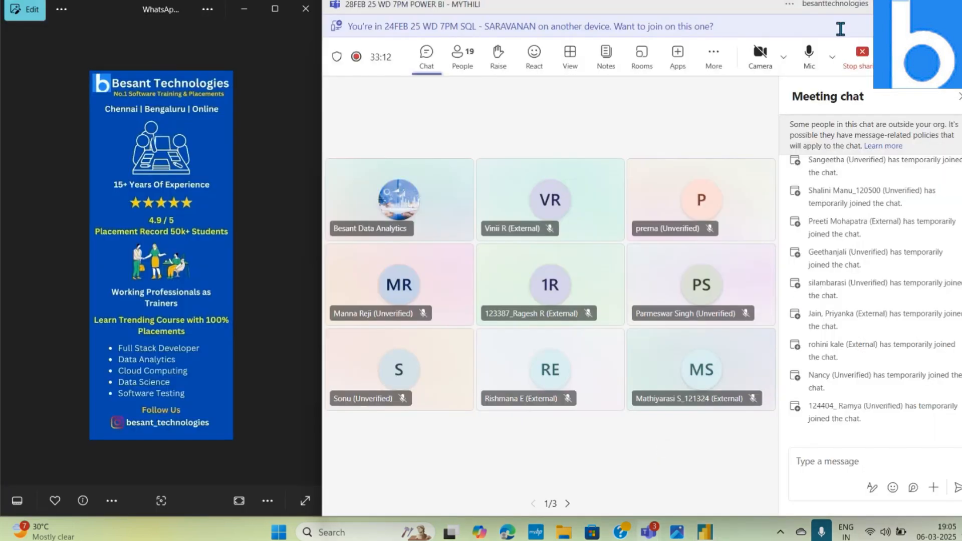
left_click(810, 64)
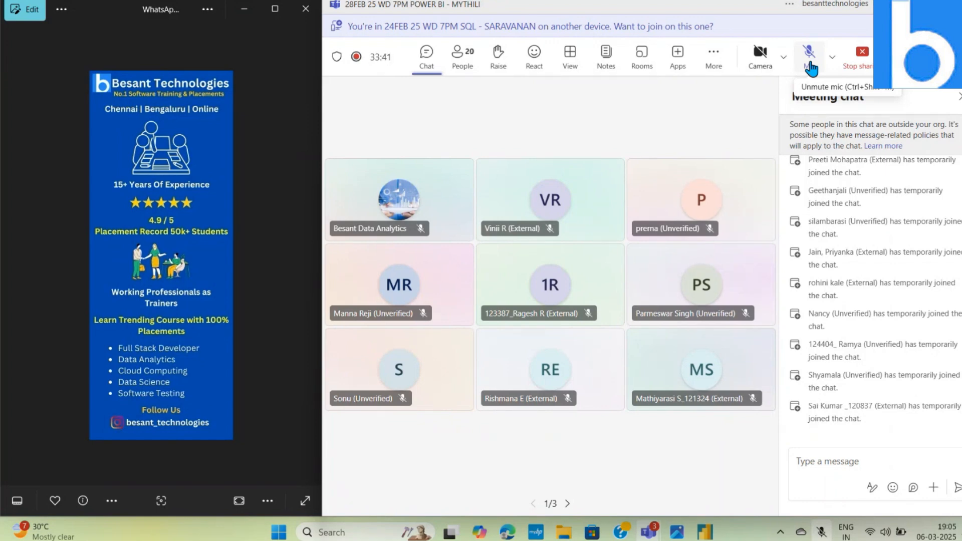
left_click(808, 55)
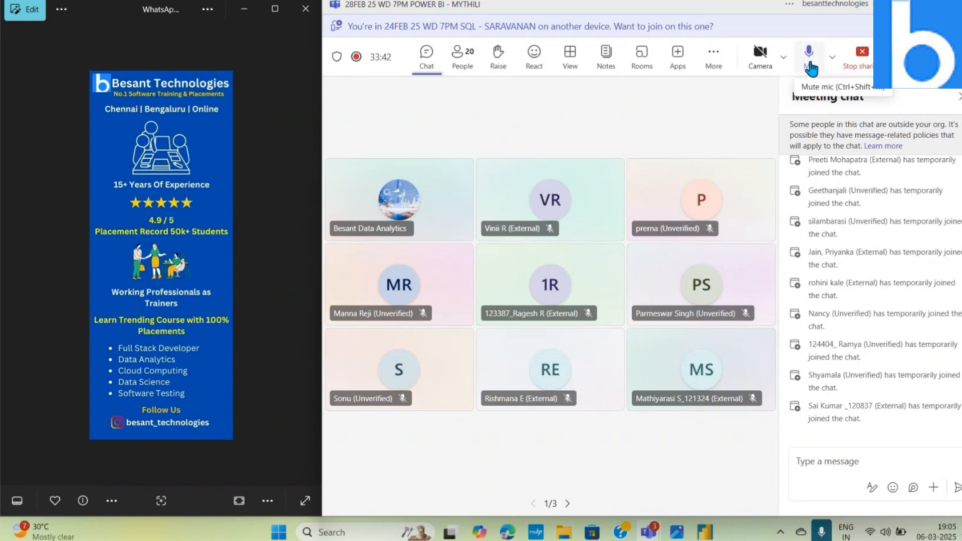
key("alt+Tab")
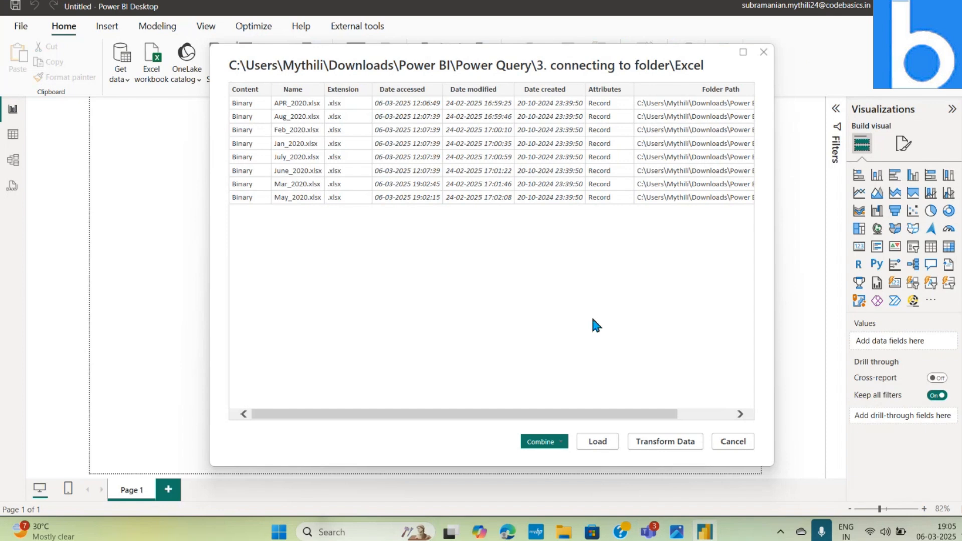
Load the folder's file list into Power Query Editor with Transform Data and remove all columns except Content and Name
left_click(661, 445)
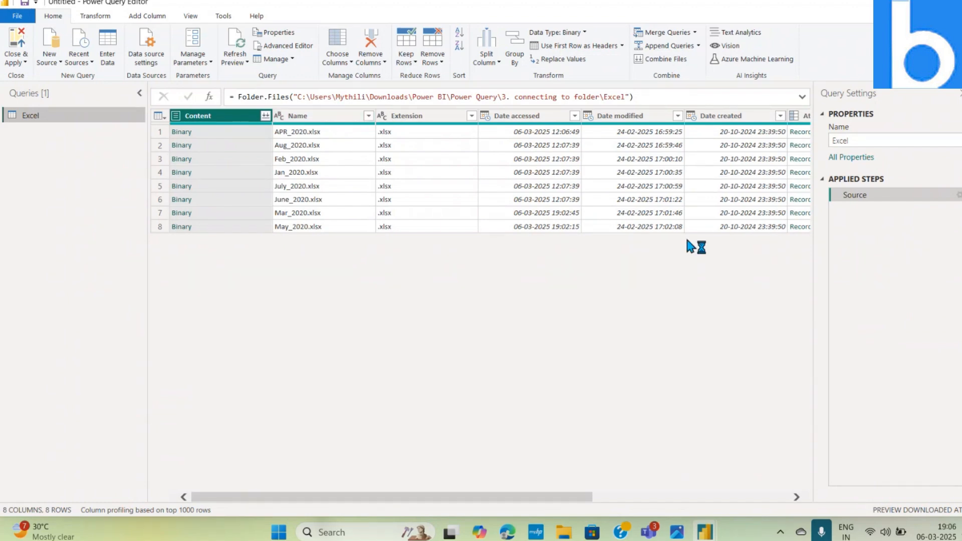
left_click(312, 120, "ctrl")
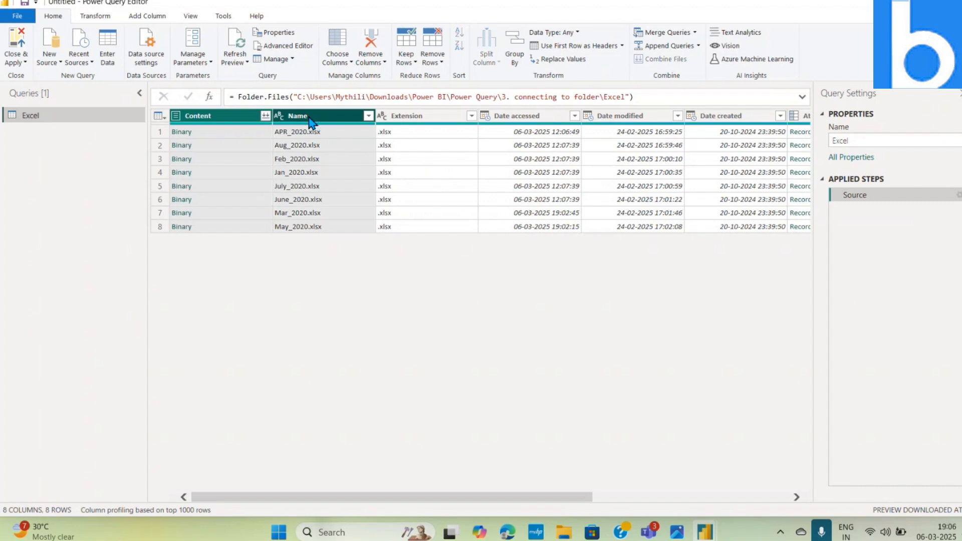
right_click(313, 122)
left_click(365, 154)
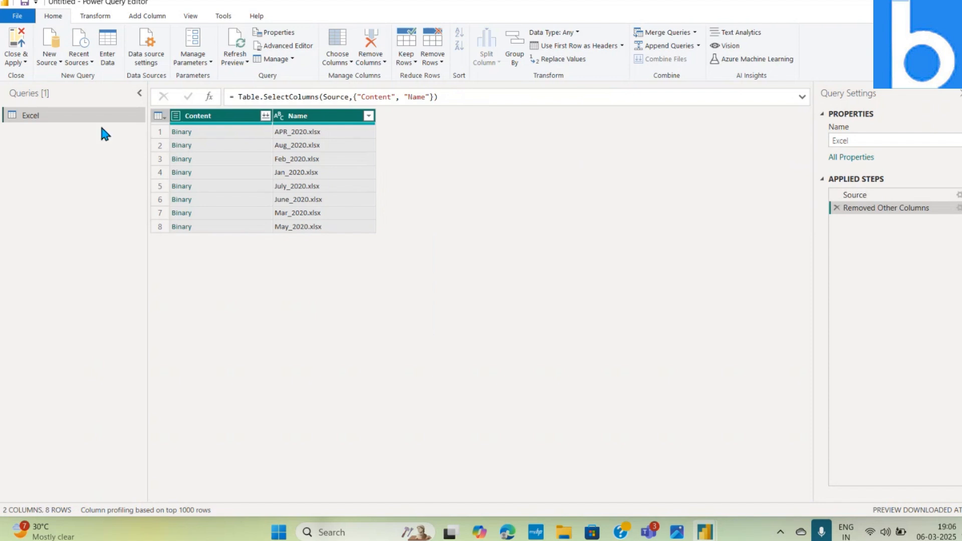
Collapse the Queries pane and add a custom column named Custom with the formula Excel.Workbook([Content])
left_click(139, 93)
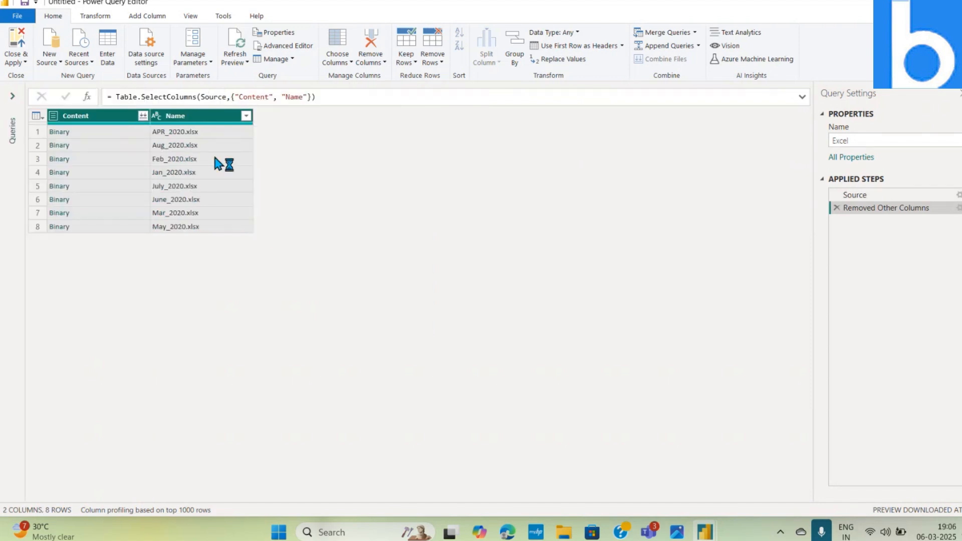
left_click(158, 17)
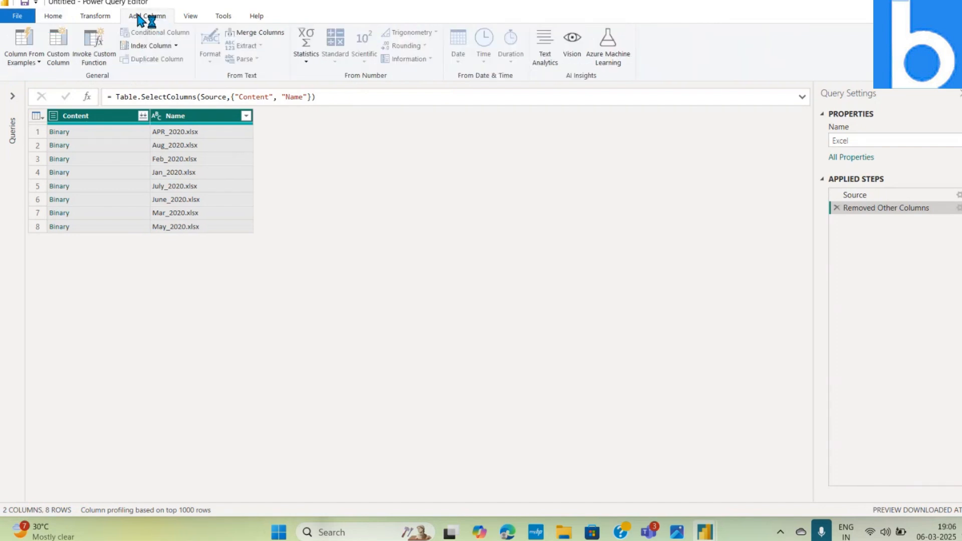
left_click(59, 59)
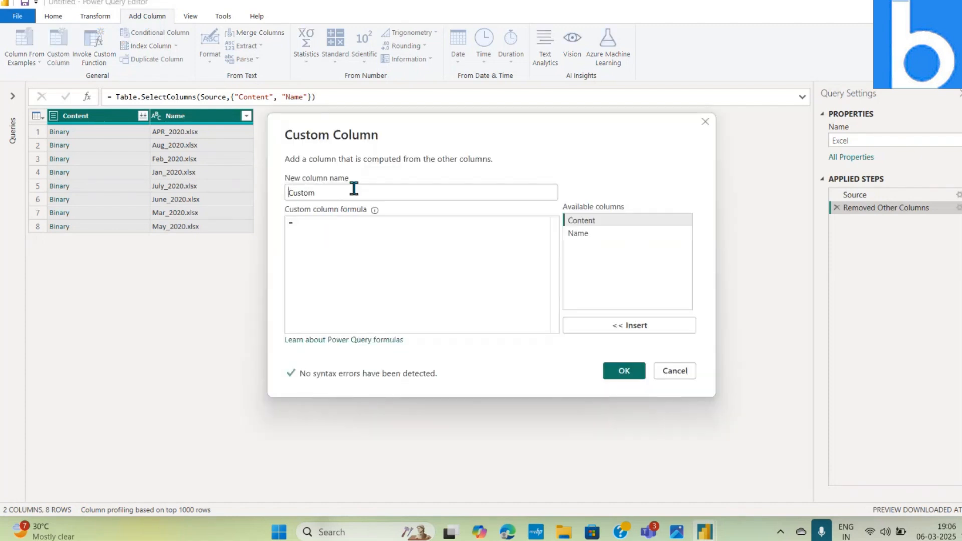
left_click(315, 226)
type("excel")
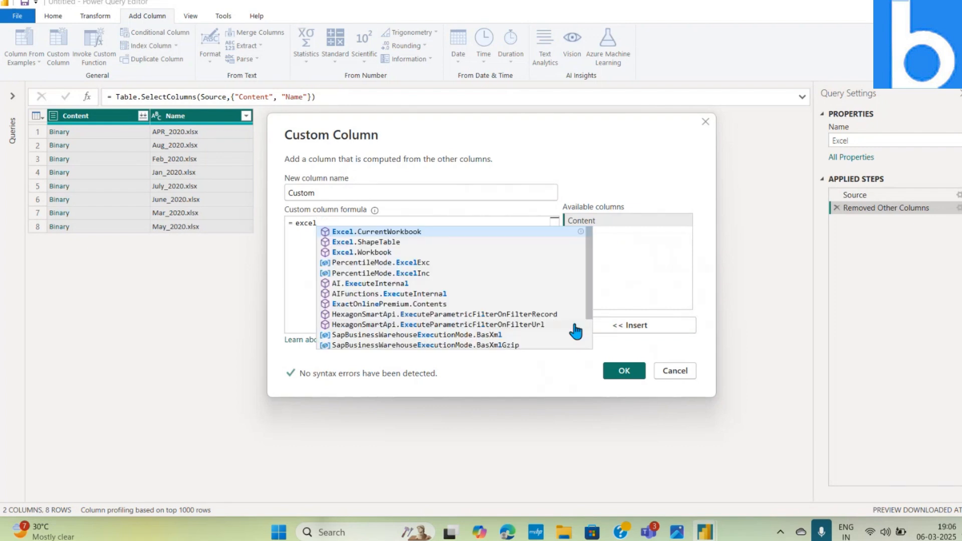
left_click(377, 253)
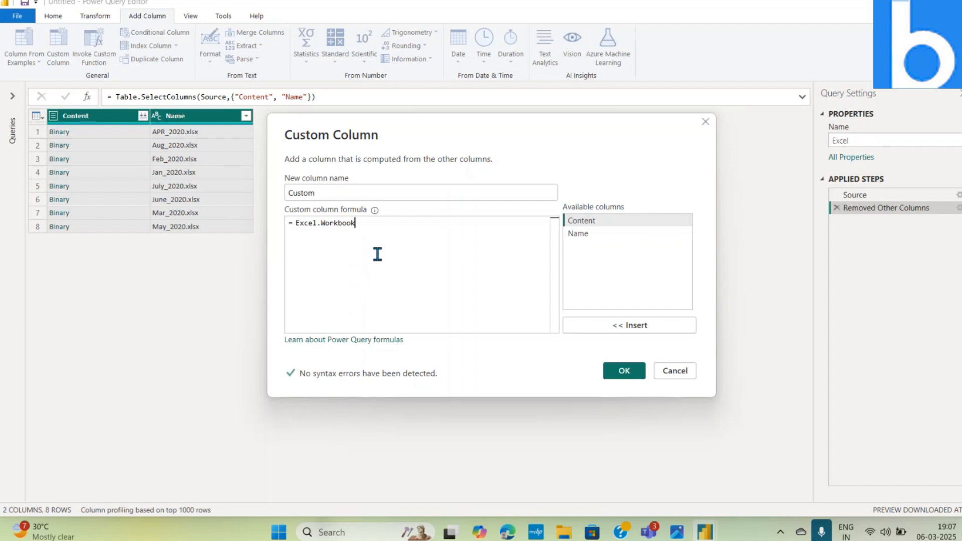
type("(")
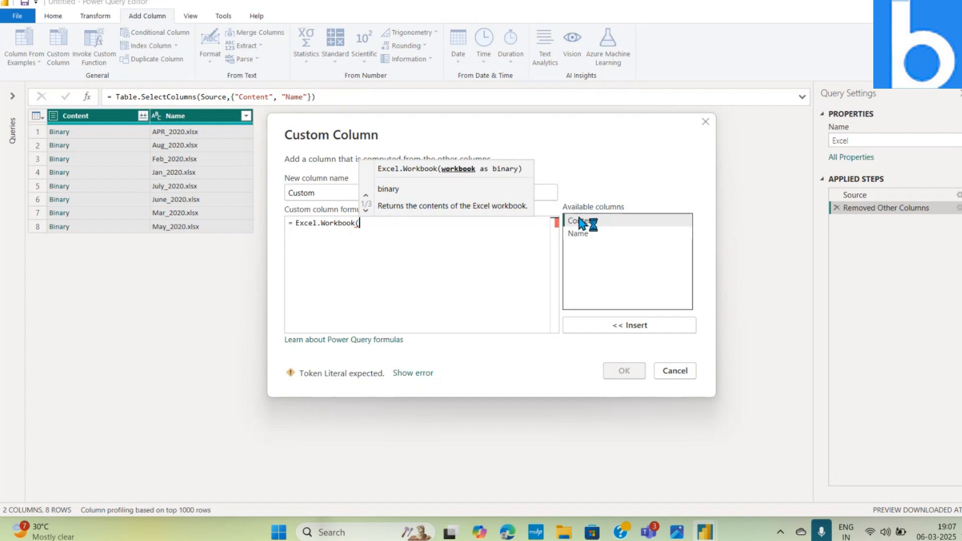
left_click(581, 221)
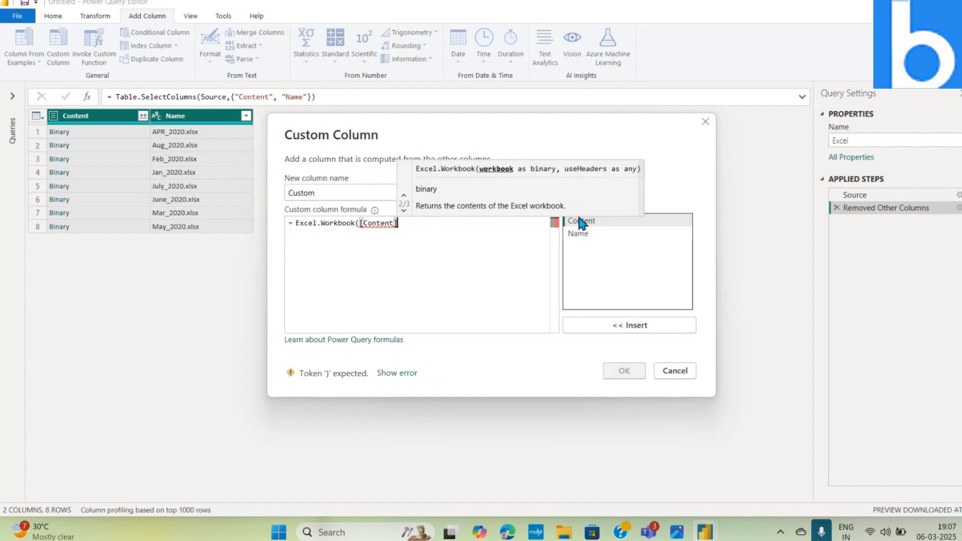
type(")")
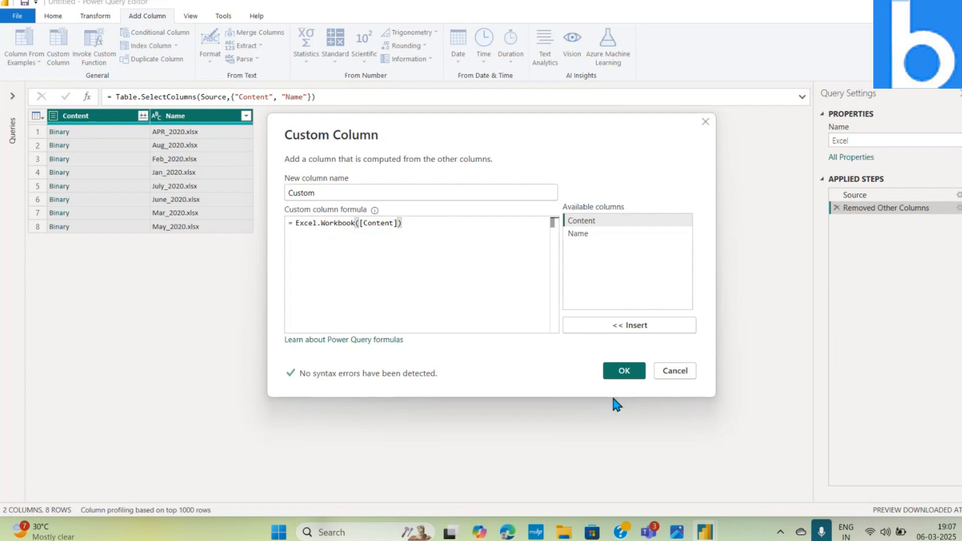
left_click(624, 373)
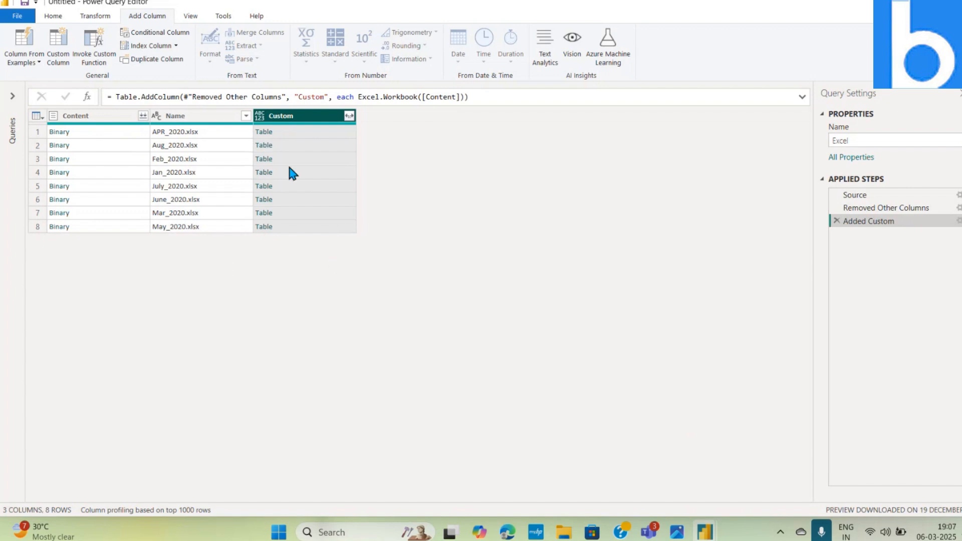
Drill into the APR_2020.xlsx table, check which columns its Data field can expand, and remove the drill-down step
left_click(263, 132)
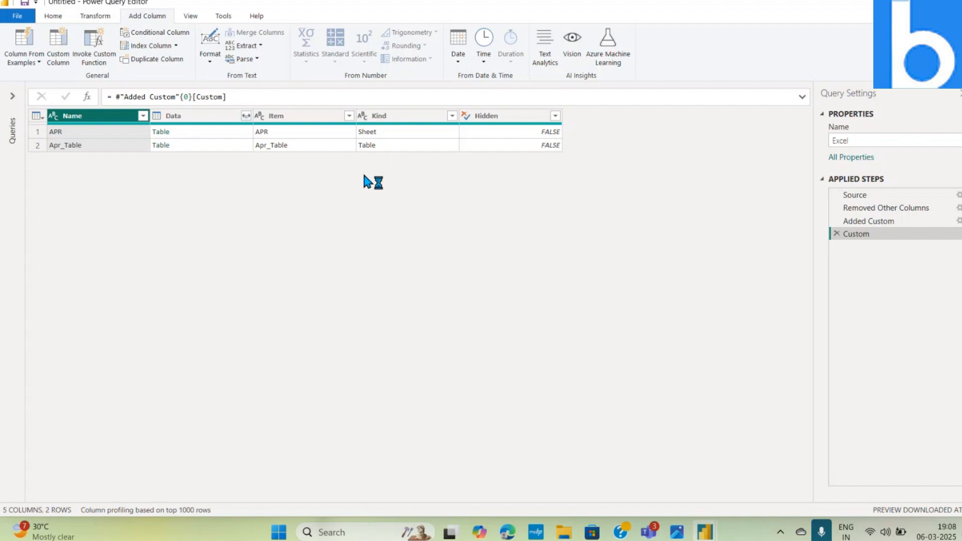
left_click(246, 115)
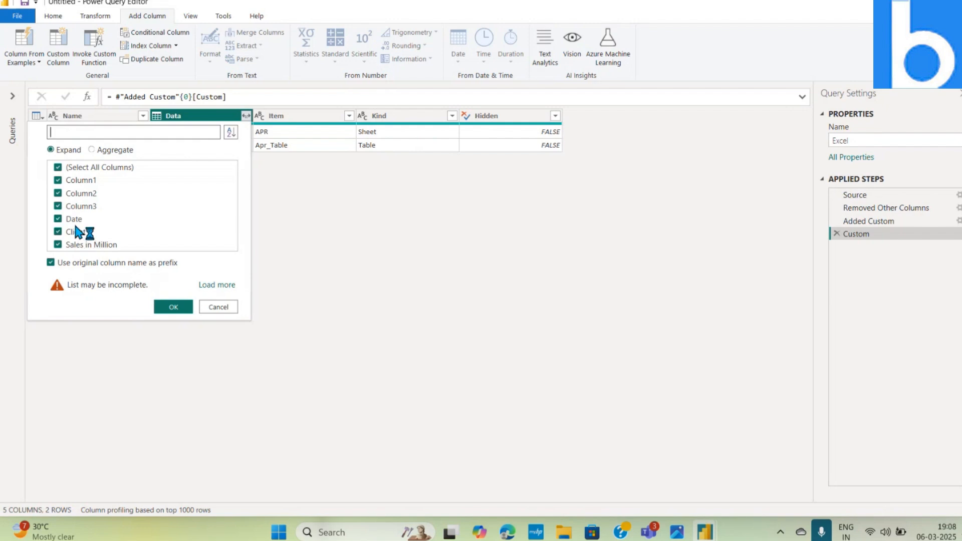
left_click(222, 307)
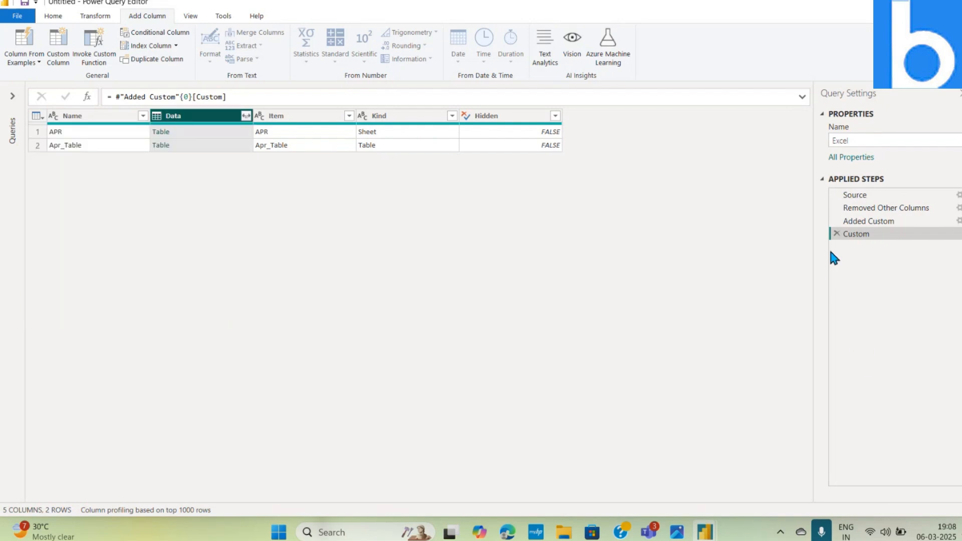
left_click(835, 234)
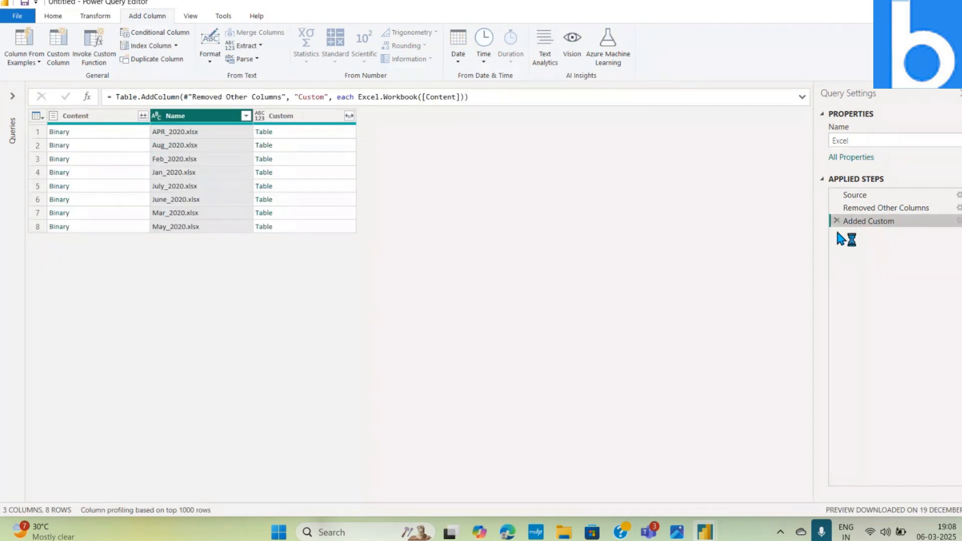
Try expanding all fields of the Custom column with the original column name as prefix, and delete that expansion step
left_click(349, 116)
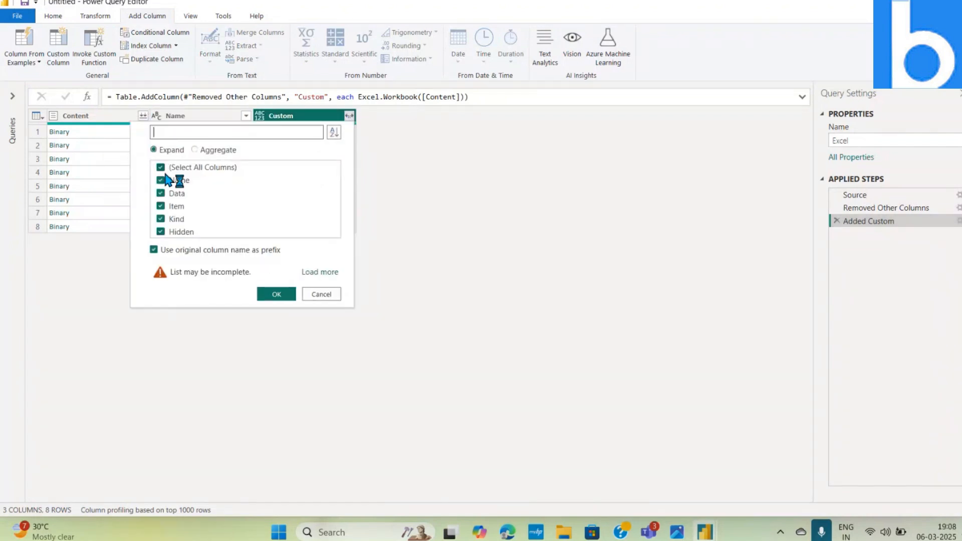
left_click(162, 251)
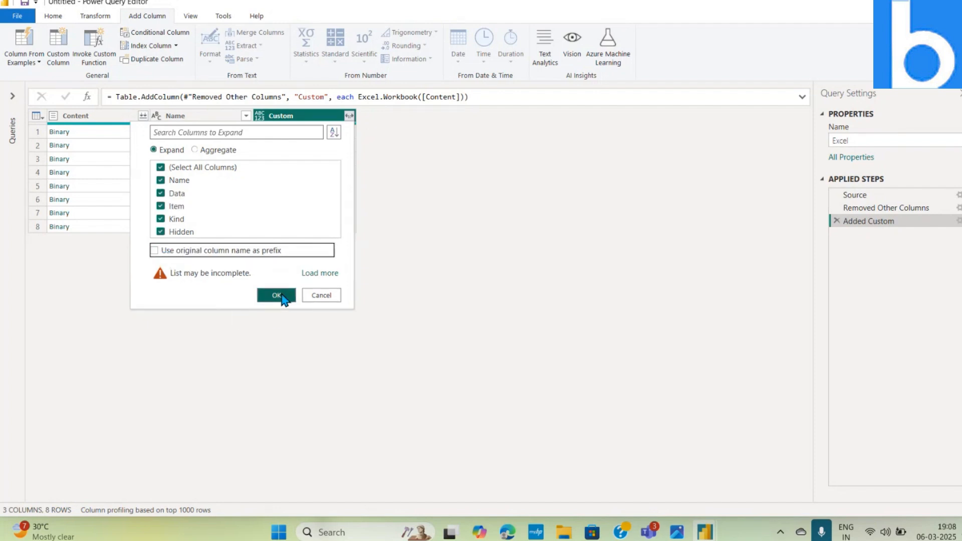
left_click(154, 250)
left_click(275, 297)
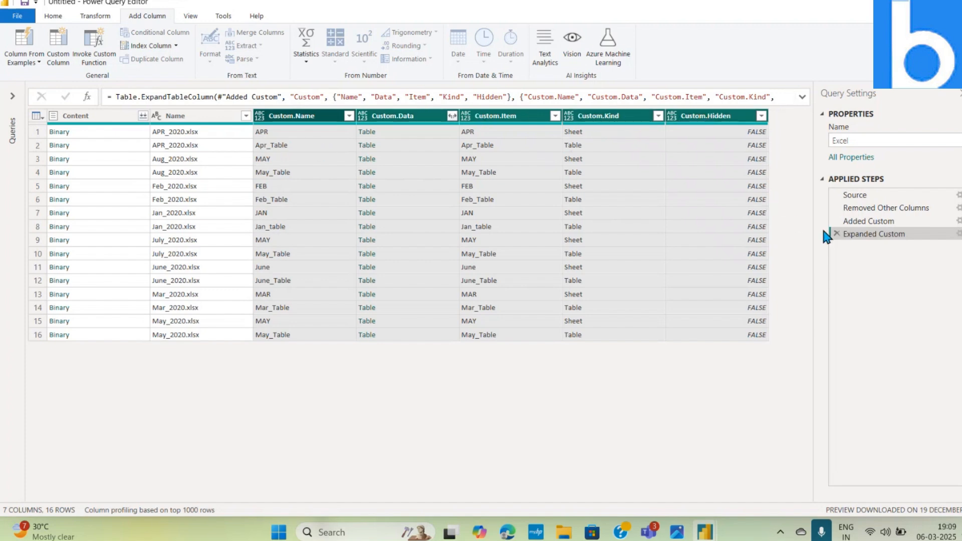
left_click(836, 233)
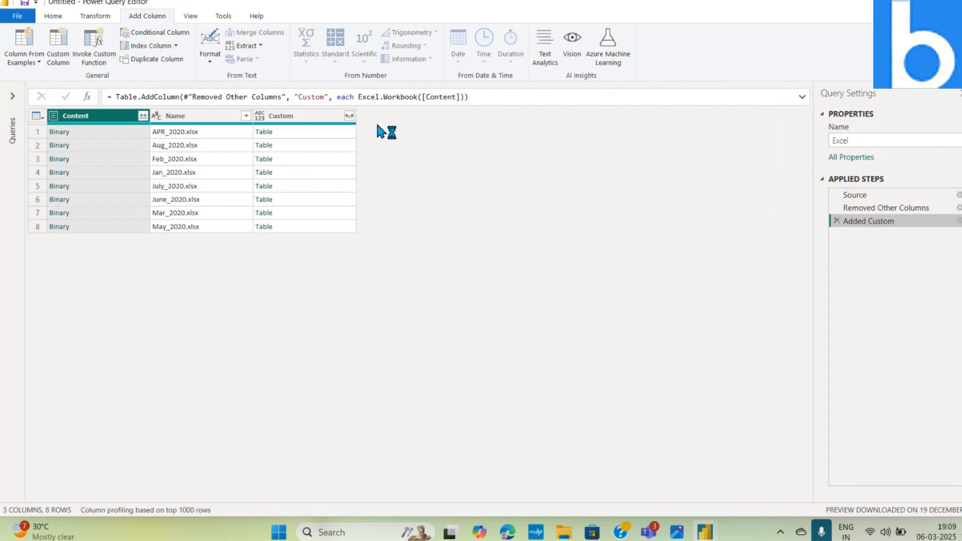
Expand the Custom column into Name, Data, Item, Kind and Hidden without the original column name as prefix
left_click(349, 115)
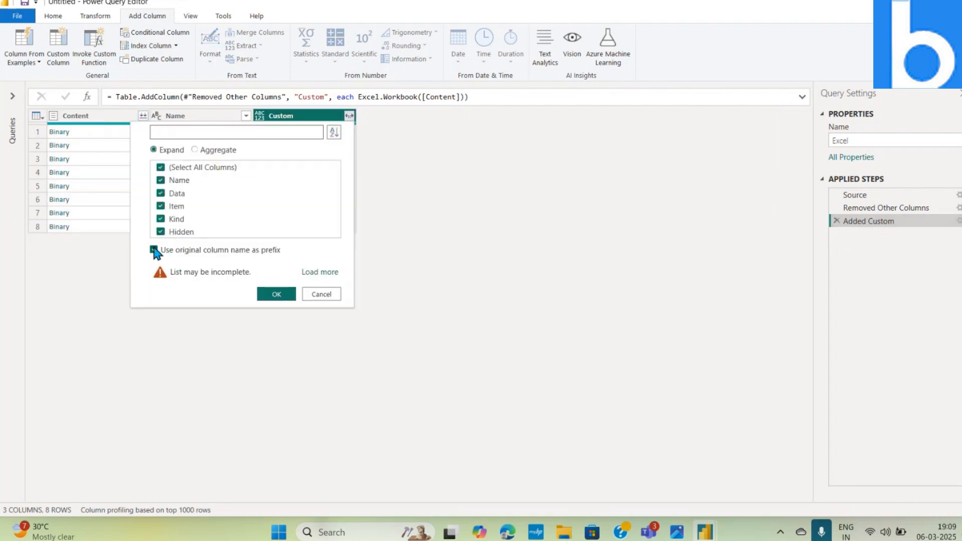
left_click(154, 251)
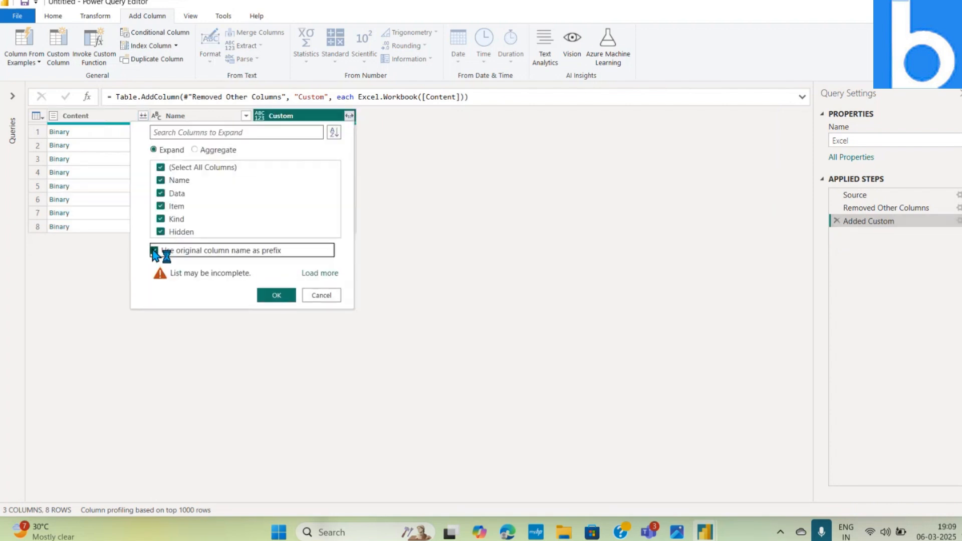
left_click(216, 150)
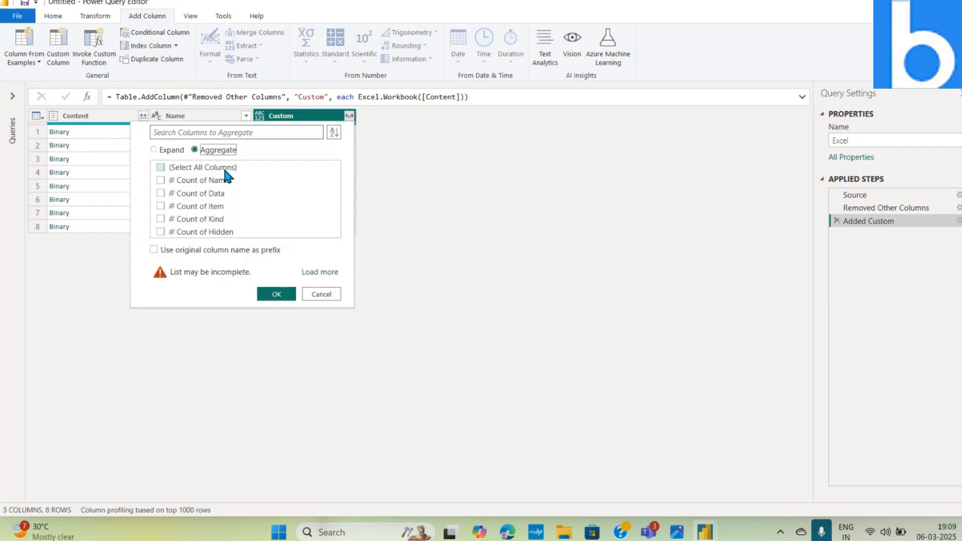
left_click(164, 150)
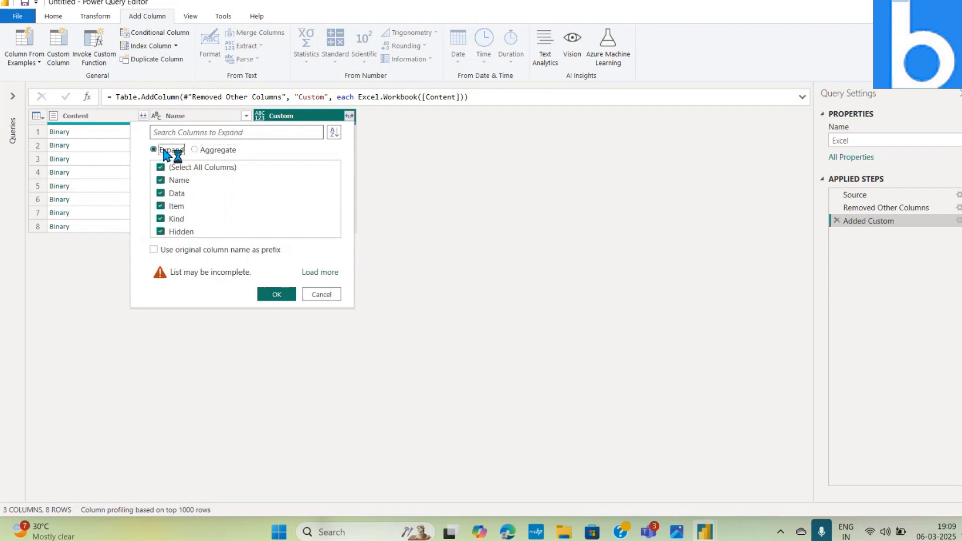
left_click(281, 296)
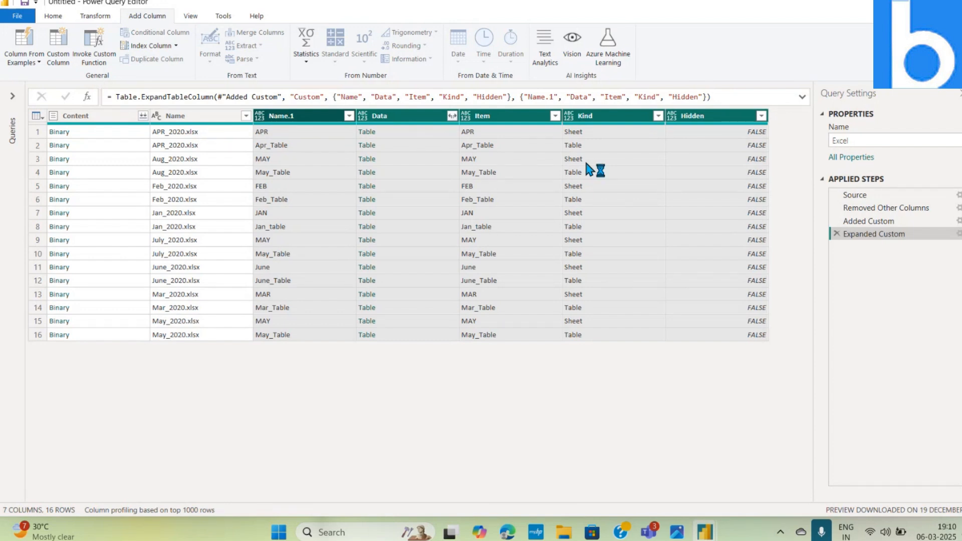
Filter the Kind column to exclude Sheet and keep only Table rows
left_click(657, 116)
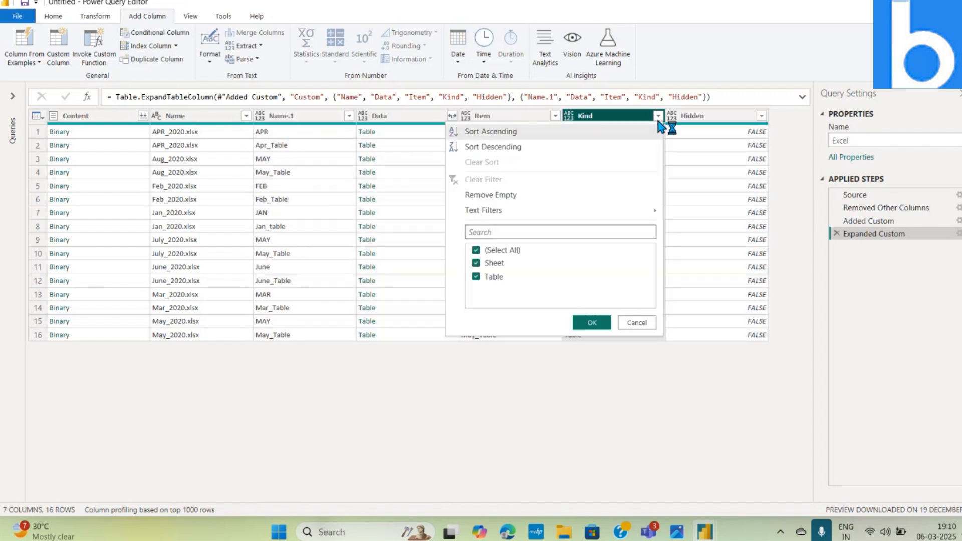
left_click(478, 265)
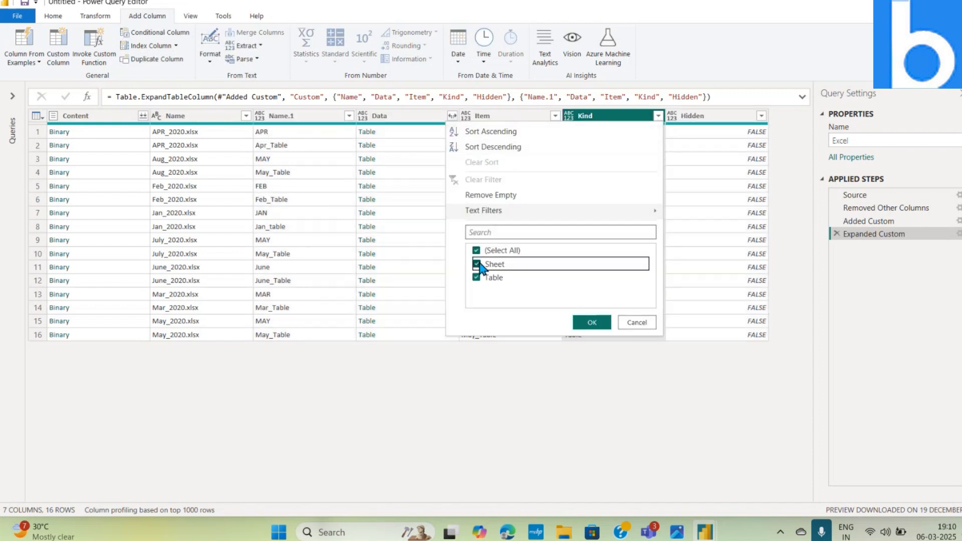
left_click(479, 265)
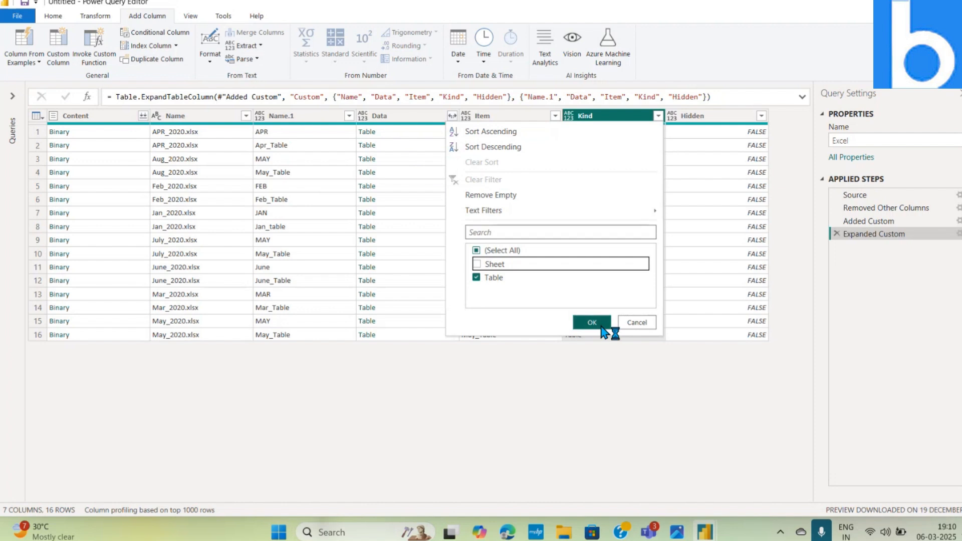
left_click(600, 325)
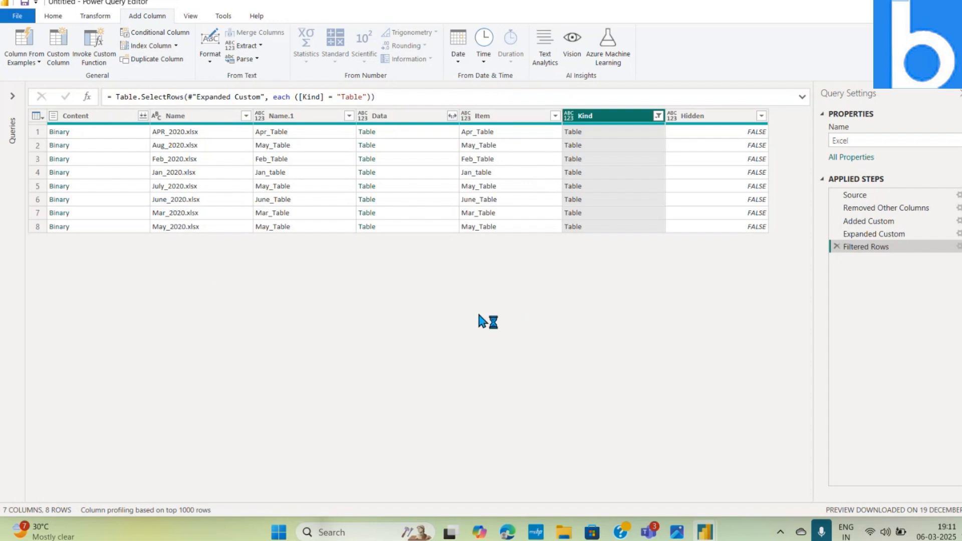
Remove all columns except Name, Item and Data
left_click(180, 119)
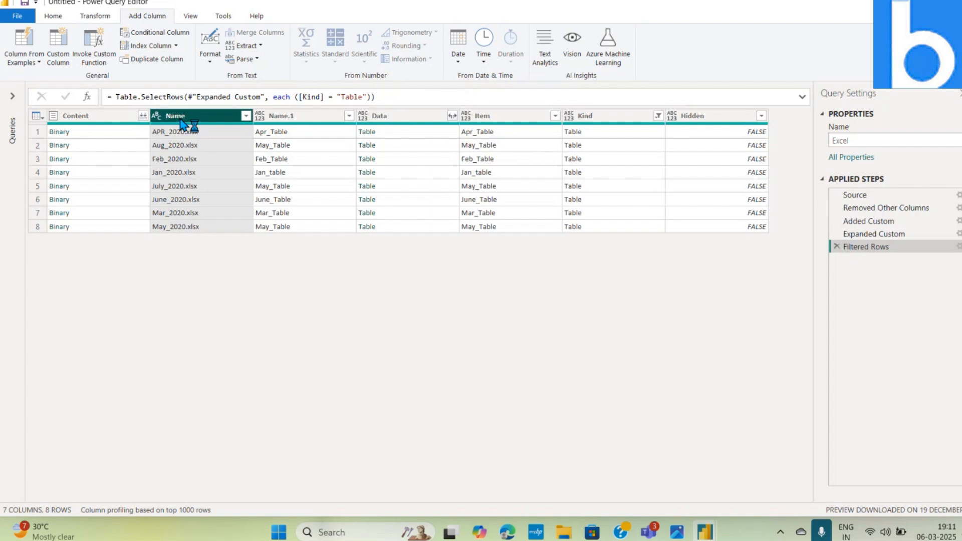
left_click(503, 118, "ctrl")
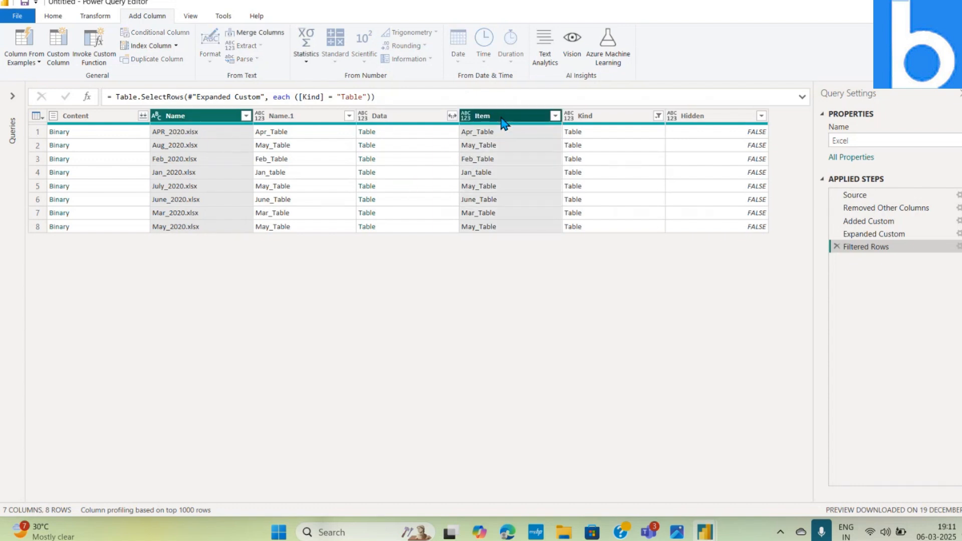
left_click(403, 118, "ctrl")
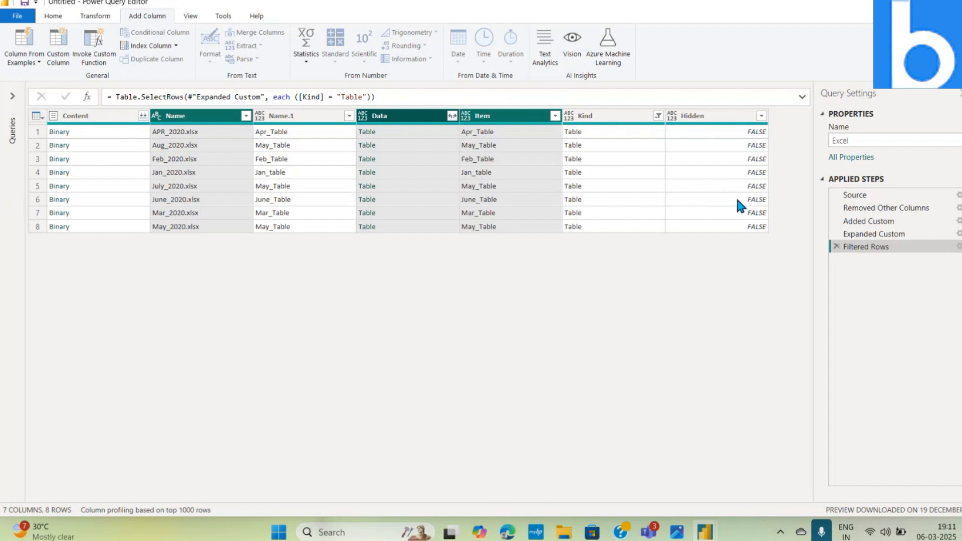
right_click(420, 120)
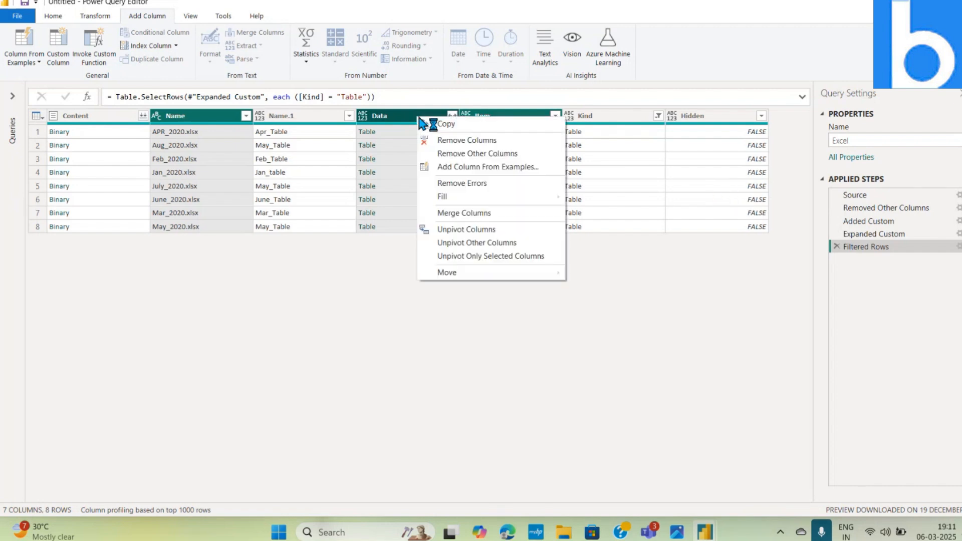
left_click(455, 153)
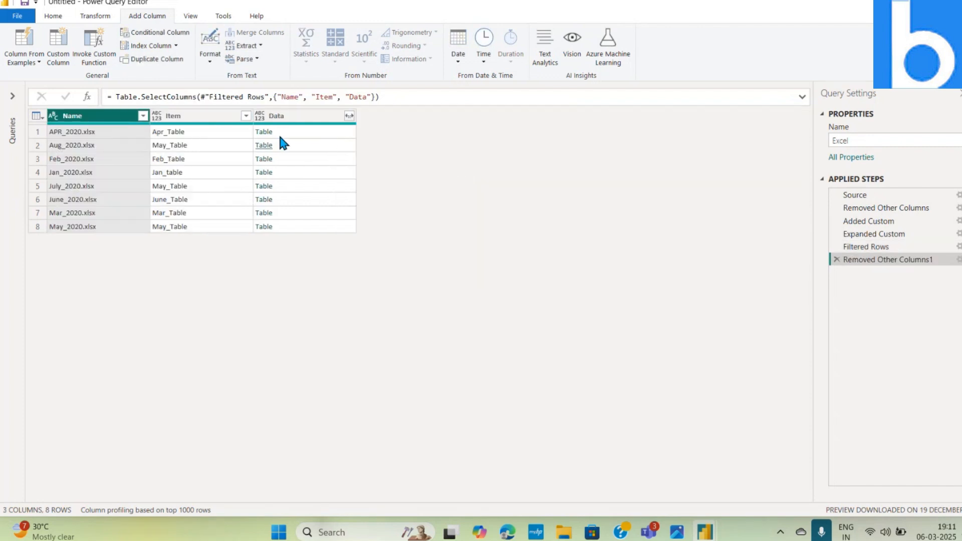
Expand the Data column into Date, Client and Sales in Million without a prefix, and look through the combined rows
left_click(350, 116)
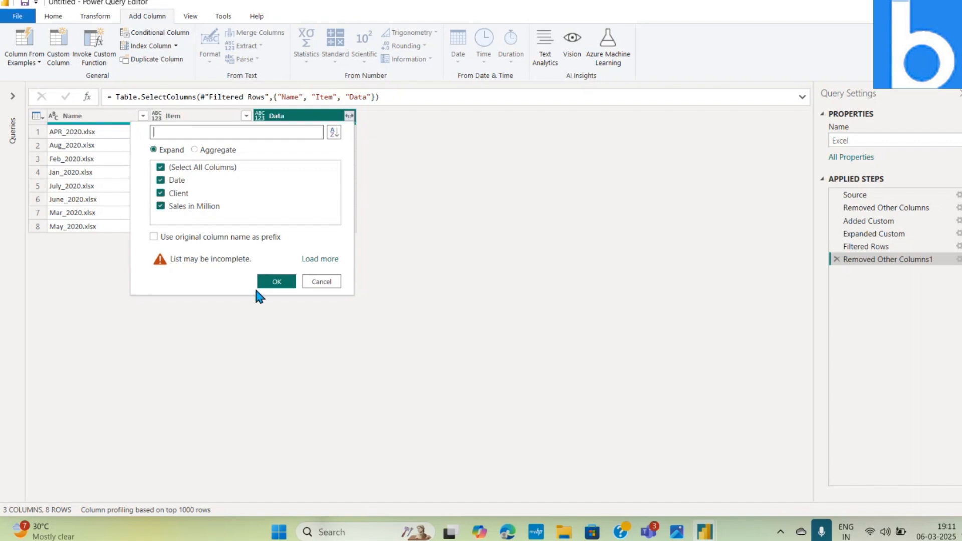
left_click(277, 281)
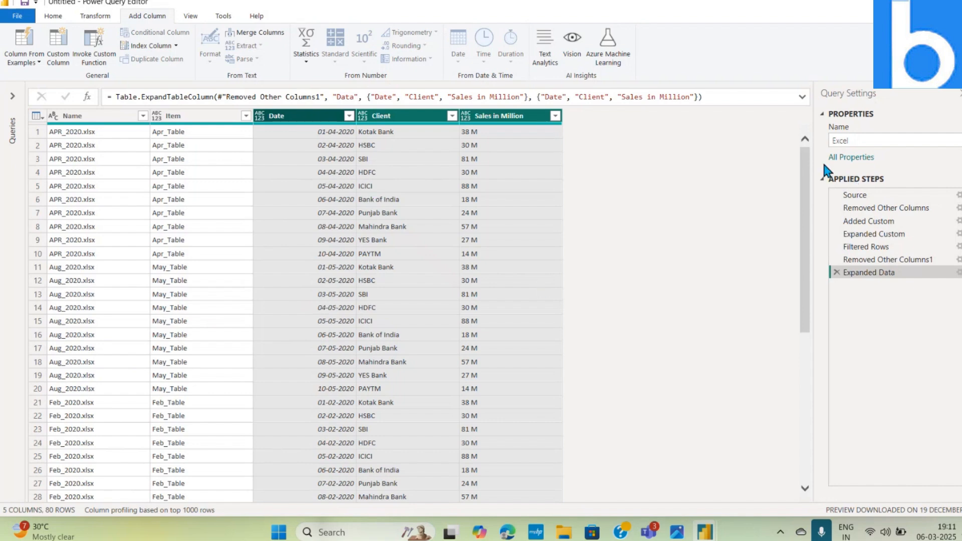
left_click_drag(804, 170, 796, 218)
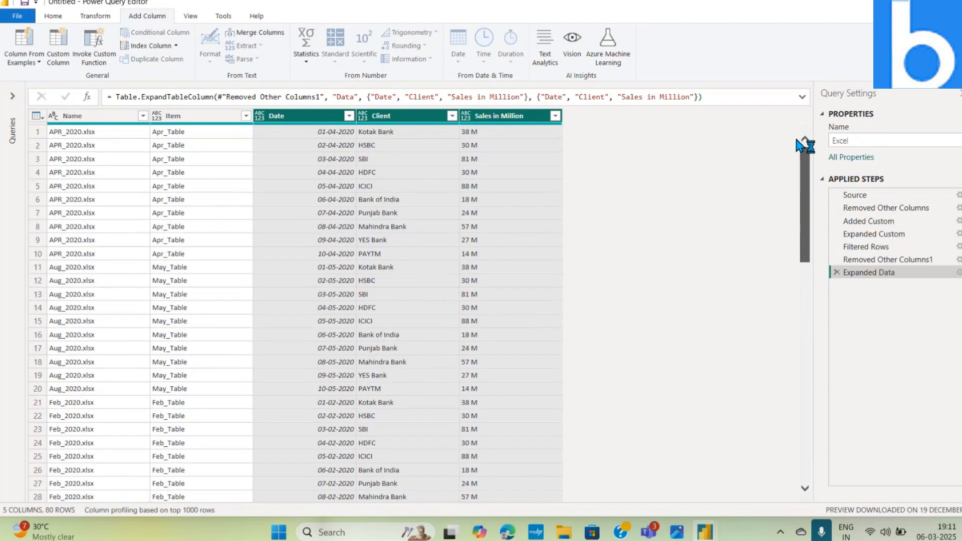
scroll(805, 249, "down", 3)
left_click_drag(804, 246, 809, 43)
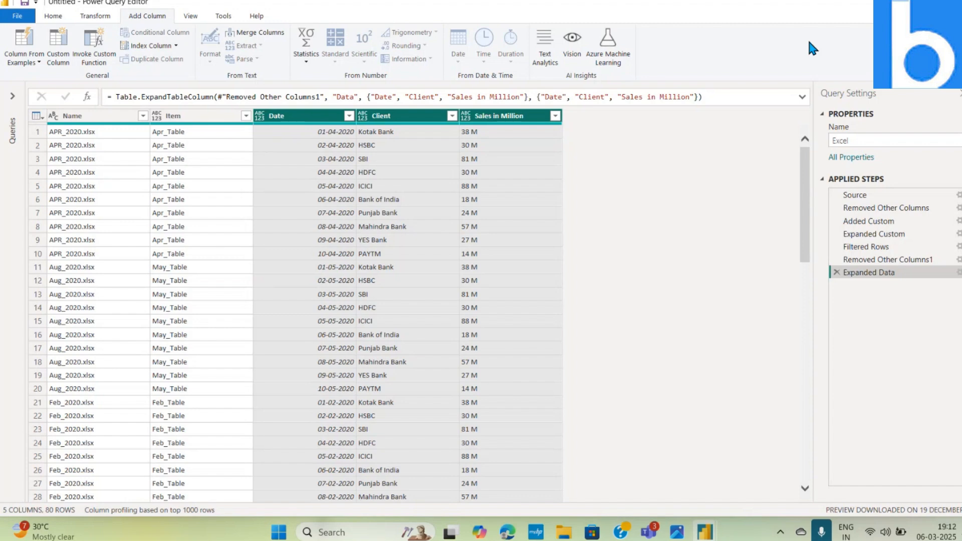
mouse_move(650, 535)
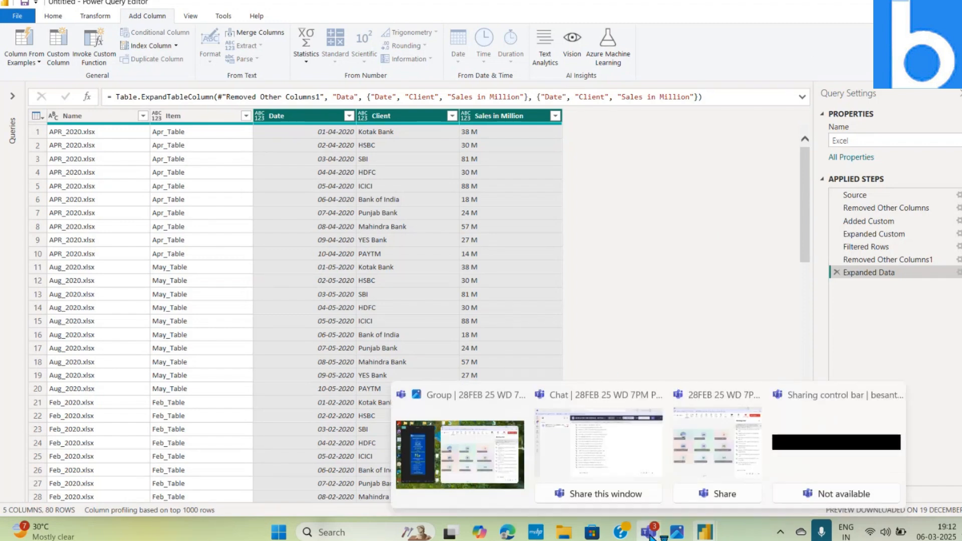
left_click(496, 473)
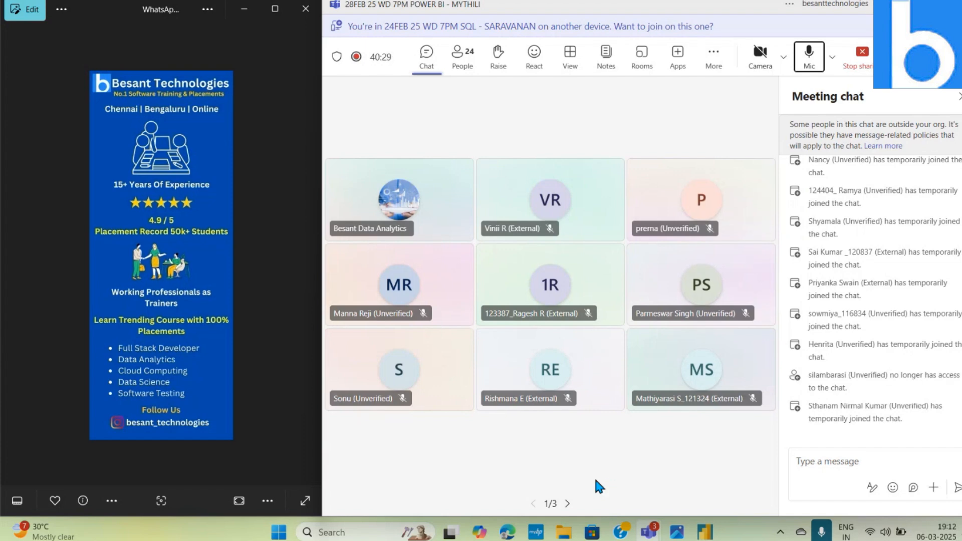
key("alt+Tab")
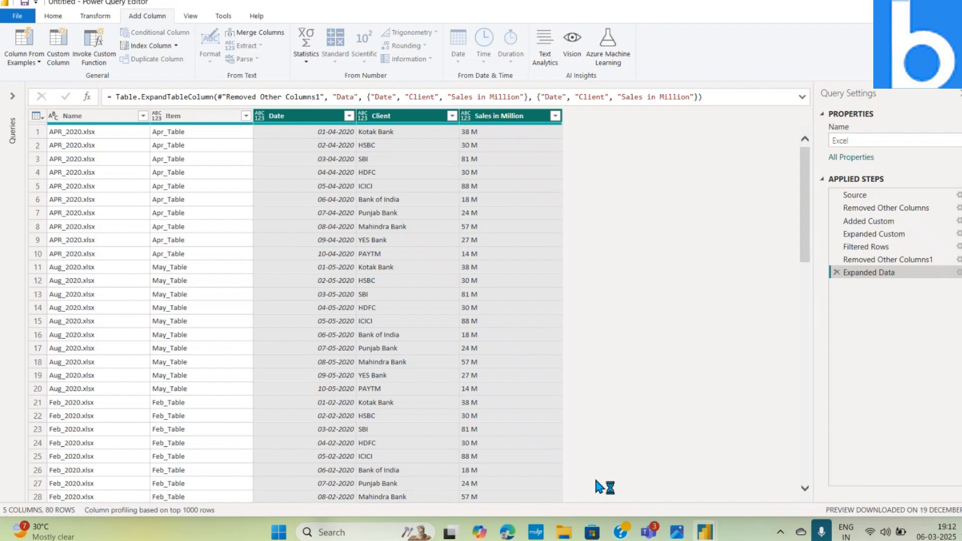
Review the Source, Removed Other Columns and Added Custom steps, checking the source folder's files and the Custom column's expand options
left_click(854, 195)
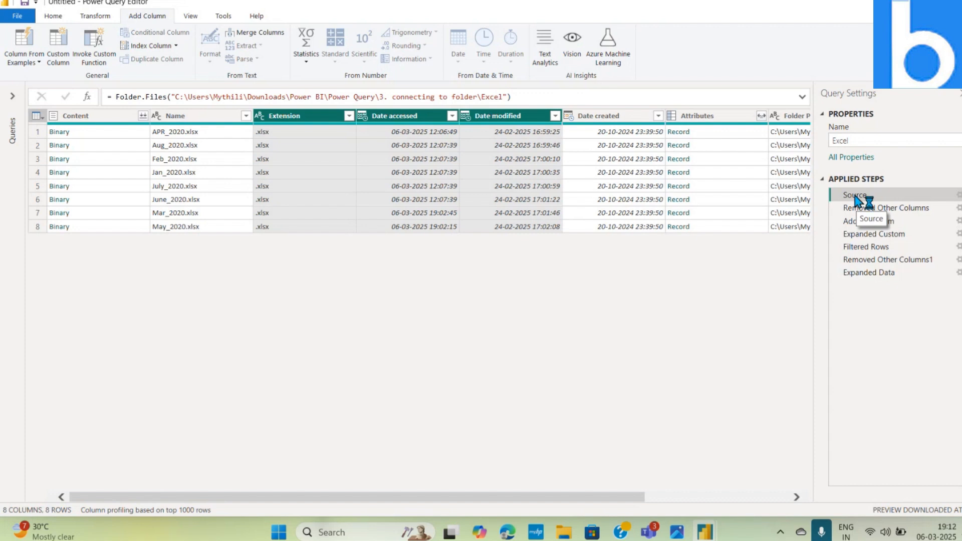
left_click(563, 535)
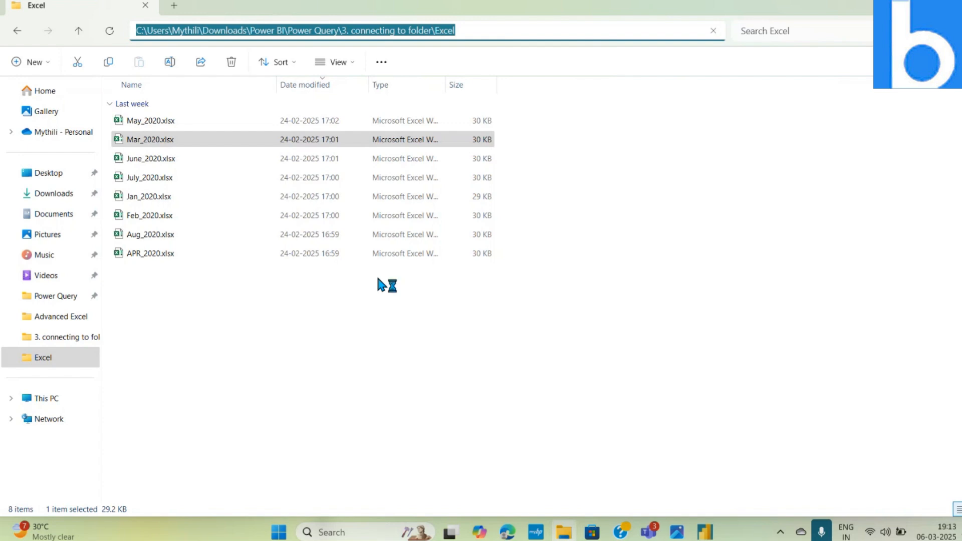
key("alt+Tab")
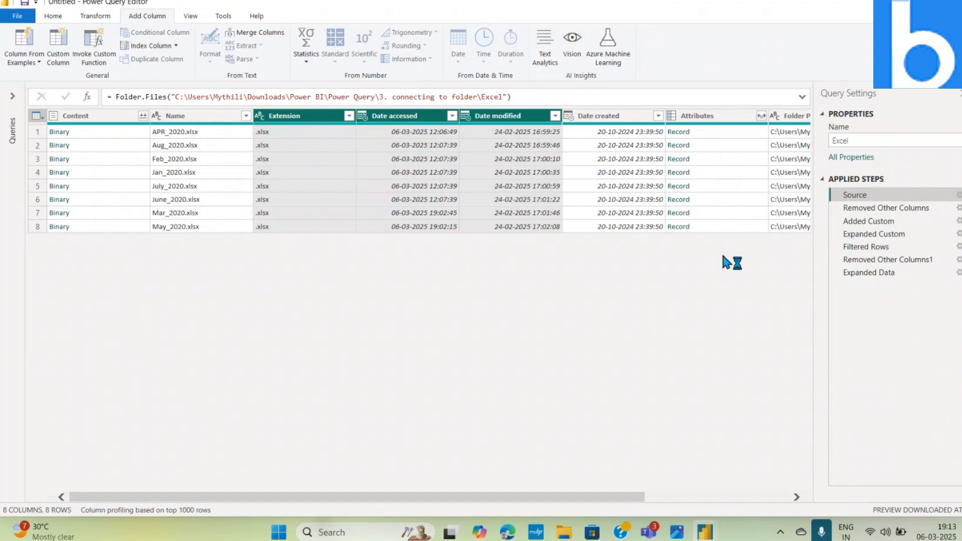
left_click(868, 210)
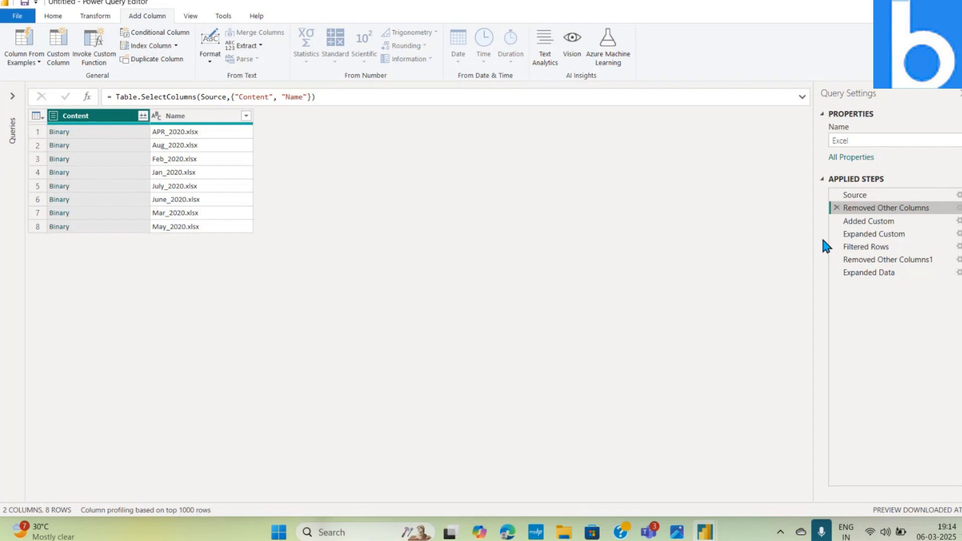
left_click(866, 222)
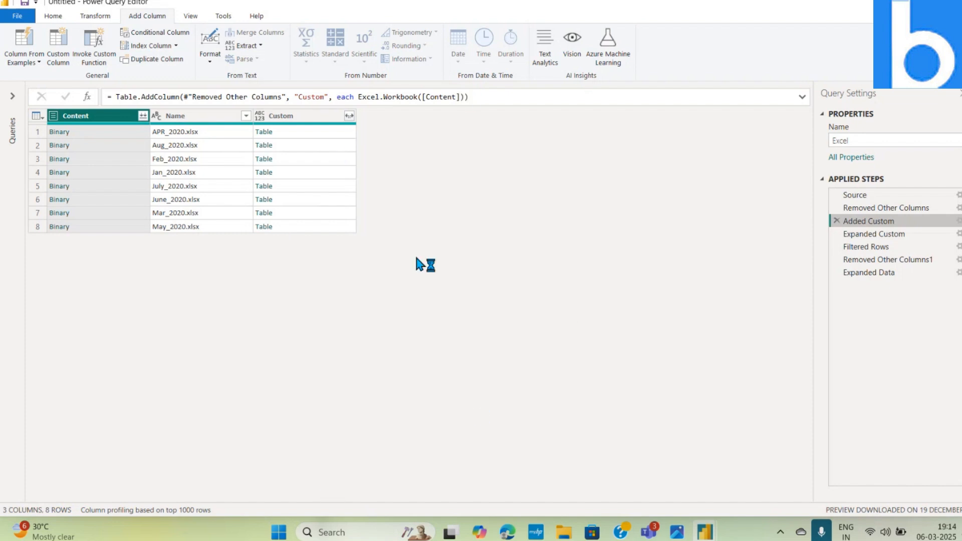
left_click(349, 116)
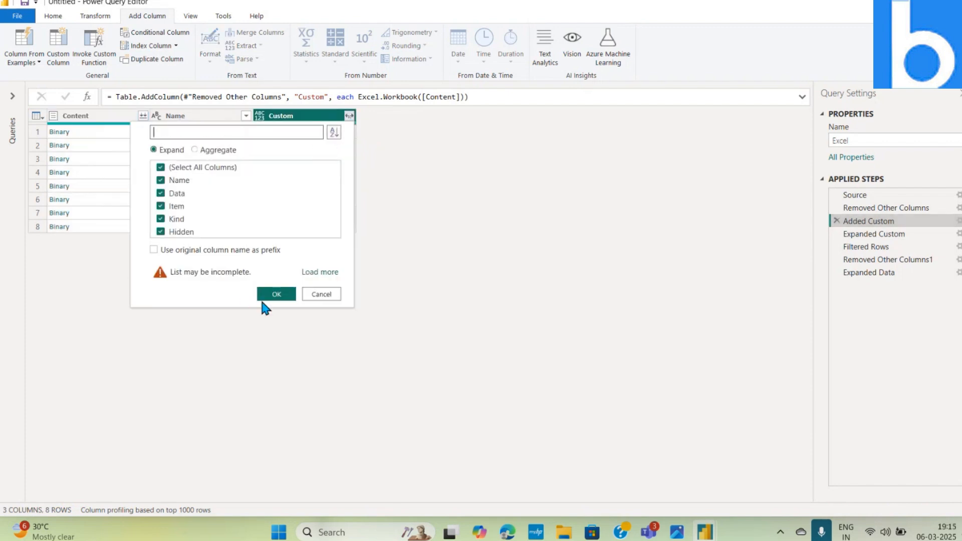
left_click(275, 298)
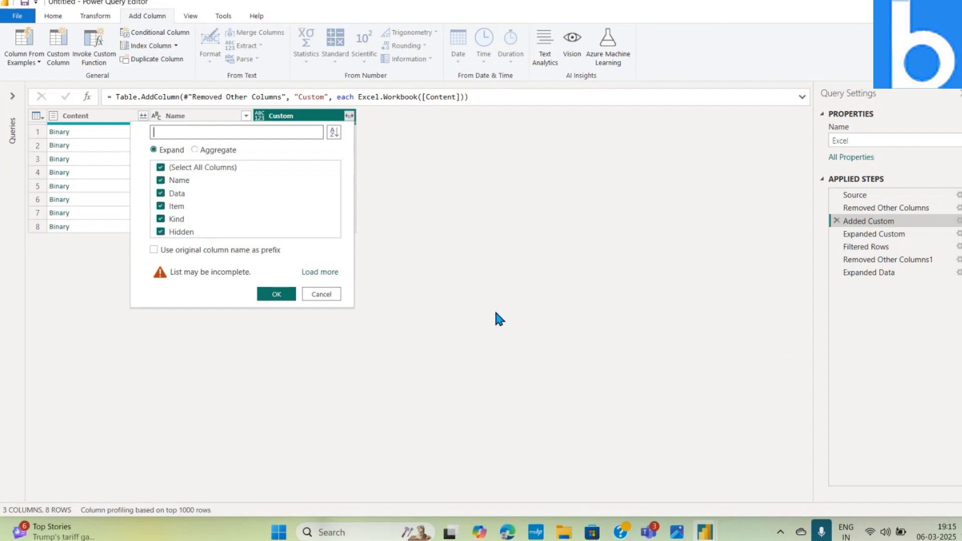
left_click(323, 295)
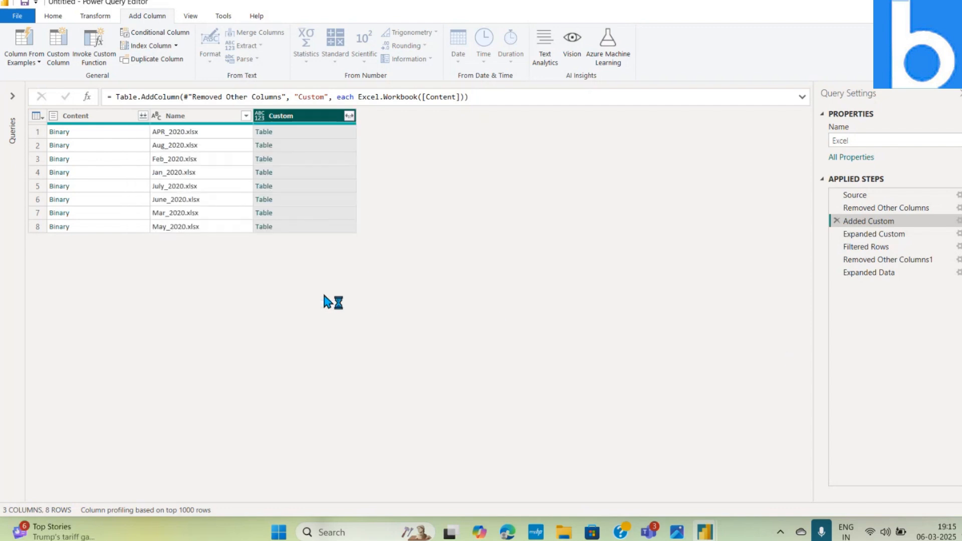
Examine the query results at the Expanded Custom, Filtered Rows, Removed Other Columns1 and Expanded Data steps
left_click(869, 234)
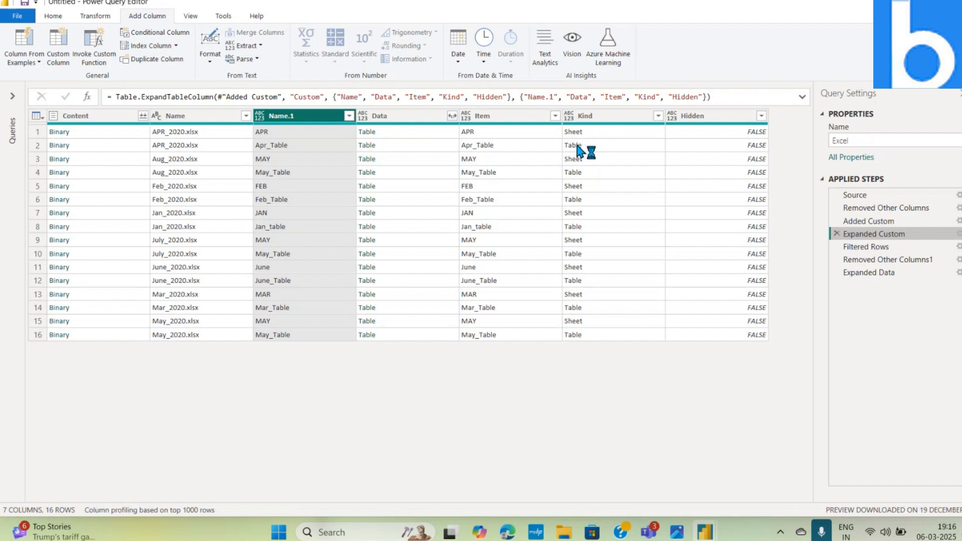
left_click(866, 246)
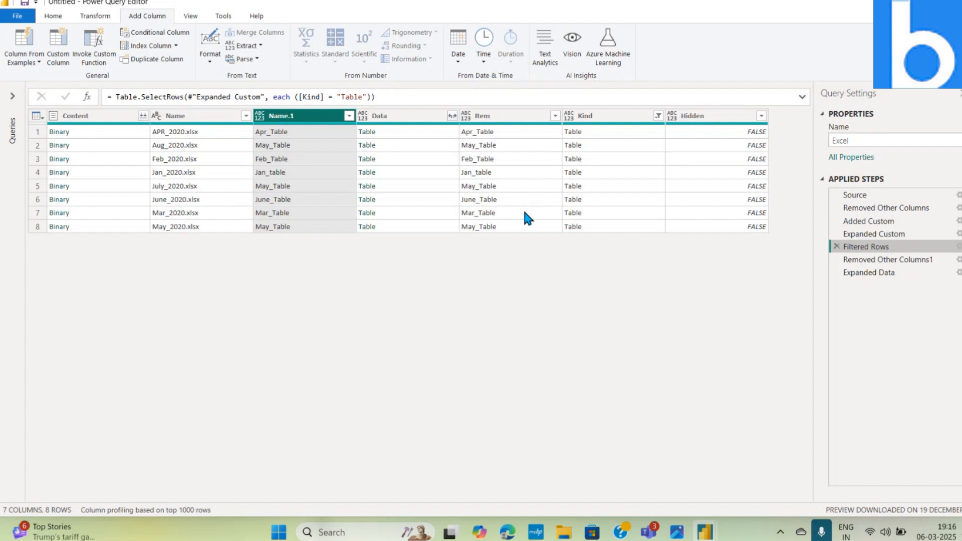
left_click(880, 260)
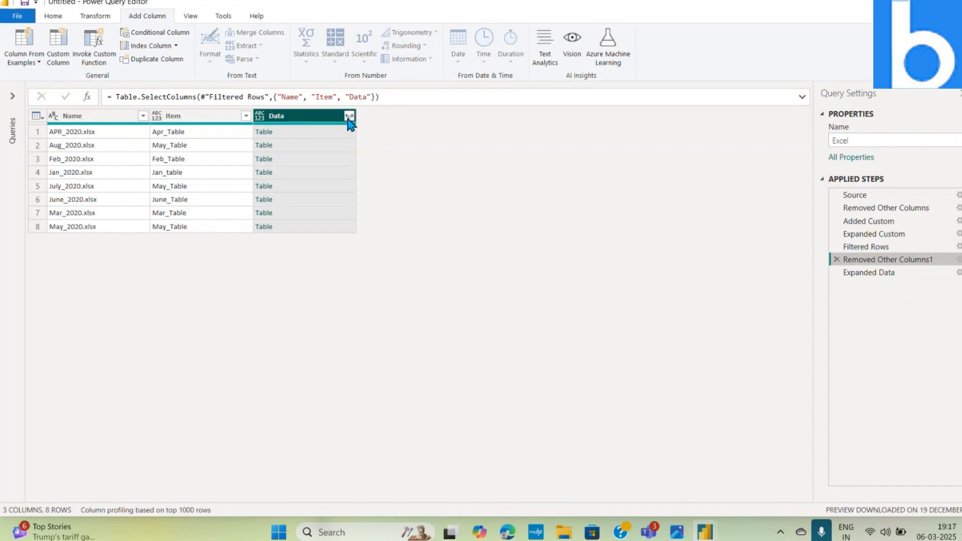
left_click(872, 247)
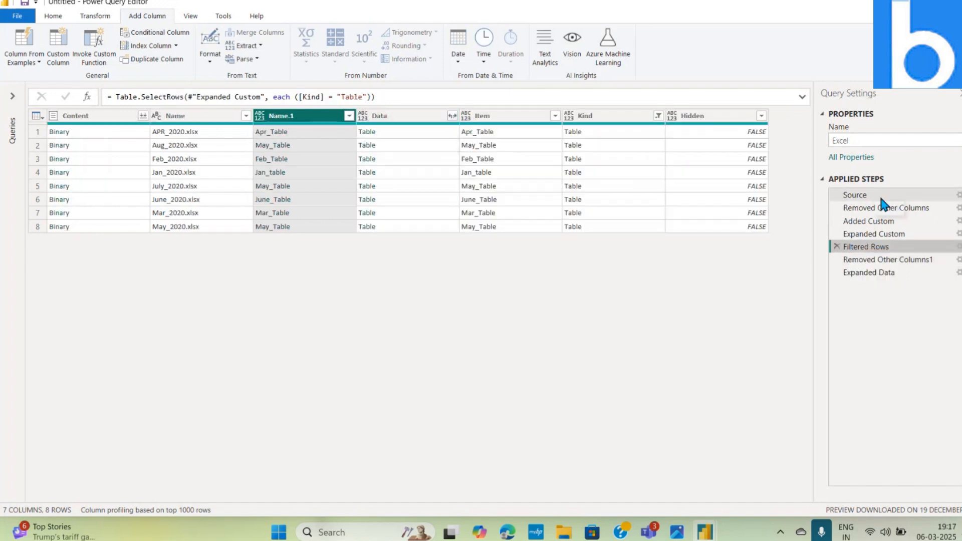
left_click(857, 236)
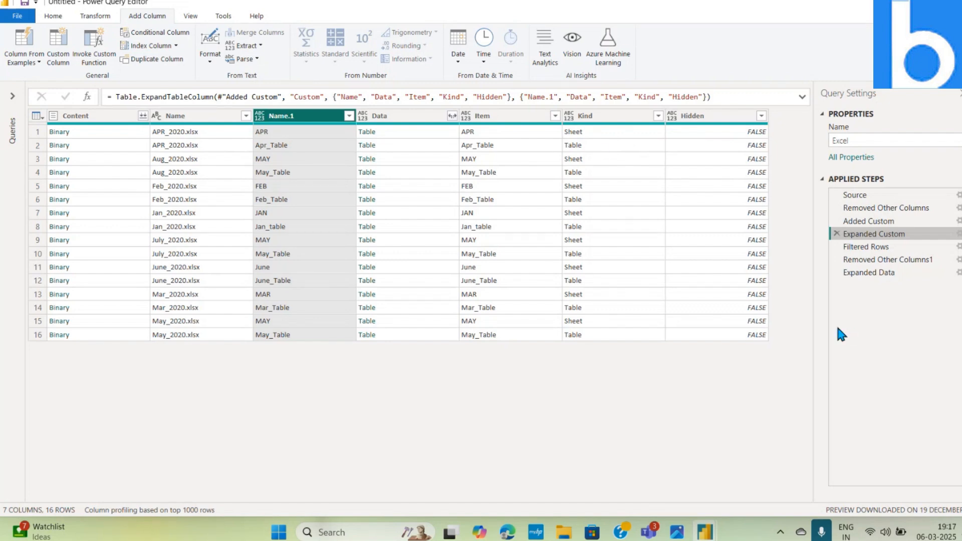
left_click(861, 250)
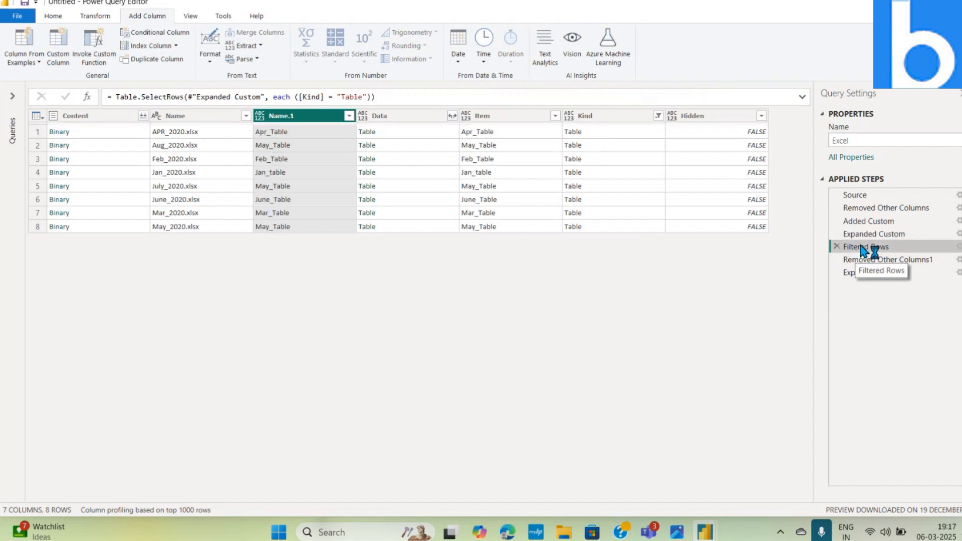
left_click(862, 262)
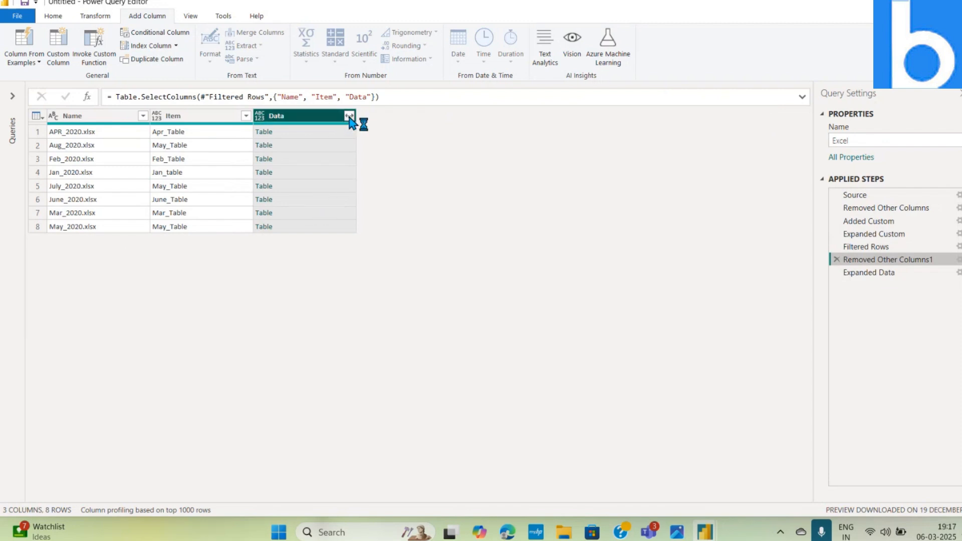
left_click(873, 272)
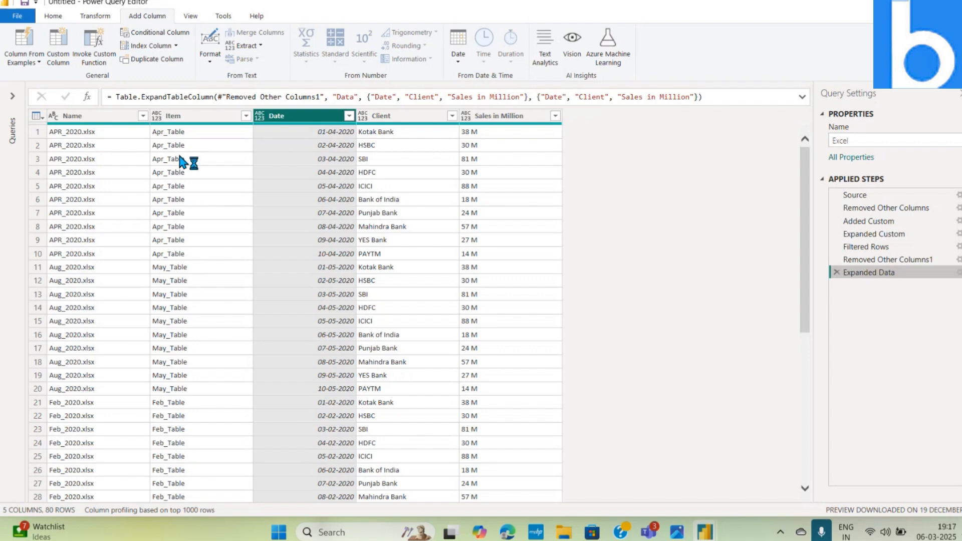
left_click(187, 122)
right_click(182, 121)
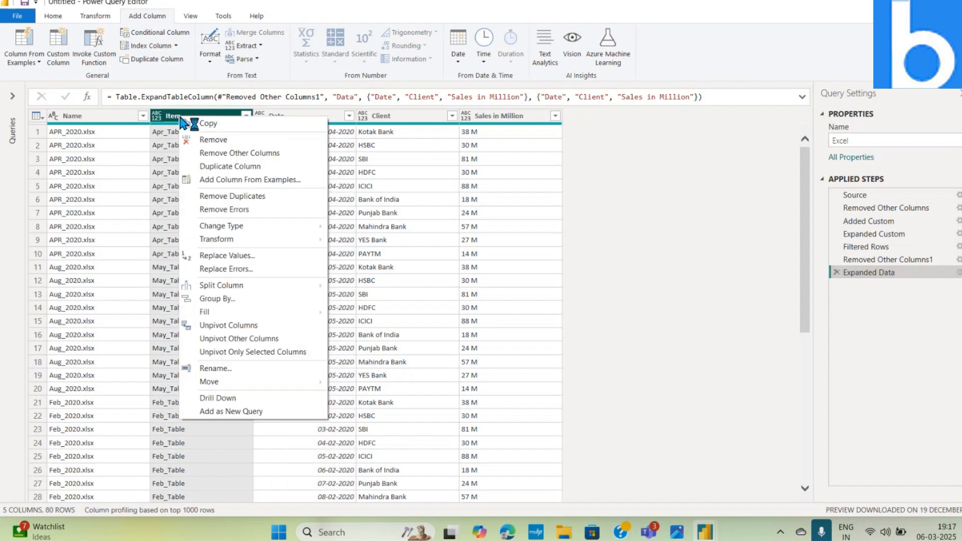
left_click(570, 309)
Remove "Item" from the Removed Other Columns1 formula so it keeps only Name and Data, and return to the Expanded Data step
left_click(859, 264)
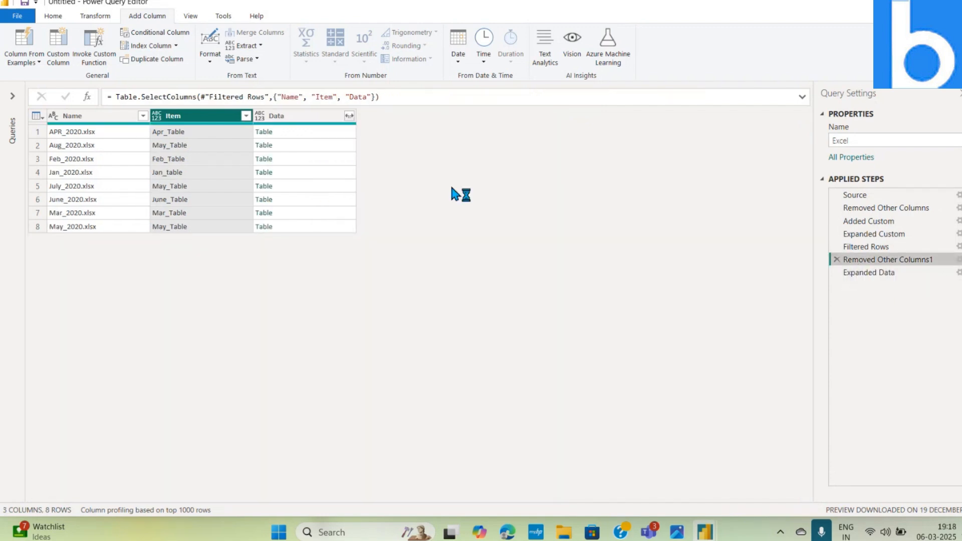
left_click(343, 97)
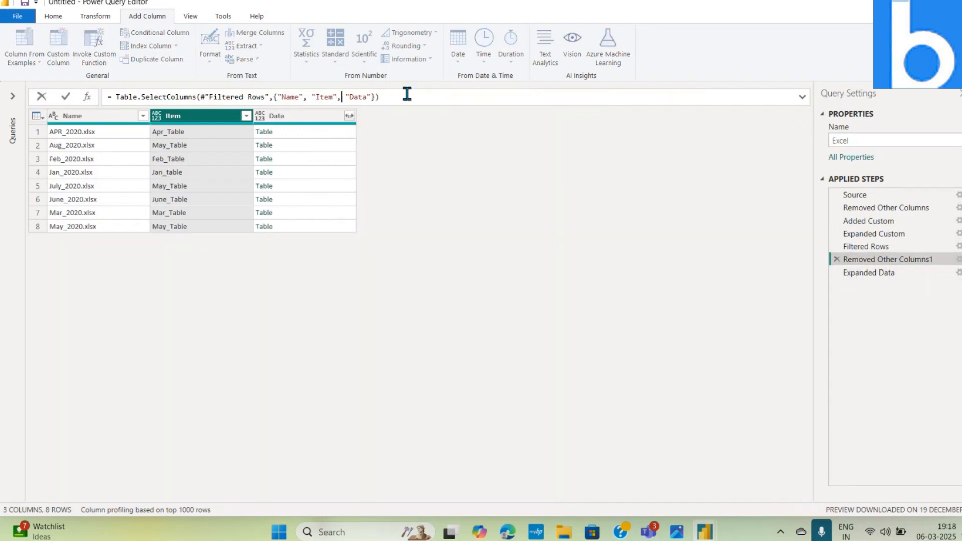
key("BackSpace")
key("BackSpace")
key("BackSpace")
key("BackSpace")
key("BackSpace")
key("BackSpace")
key("BackSpace")
key("BackSpace")
key("BackSpace")
type("\"")
key("End")
key("Return")
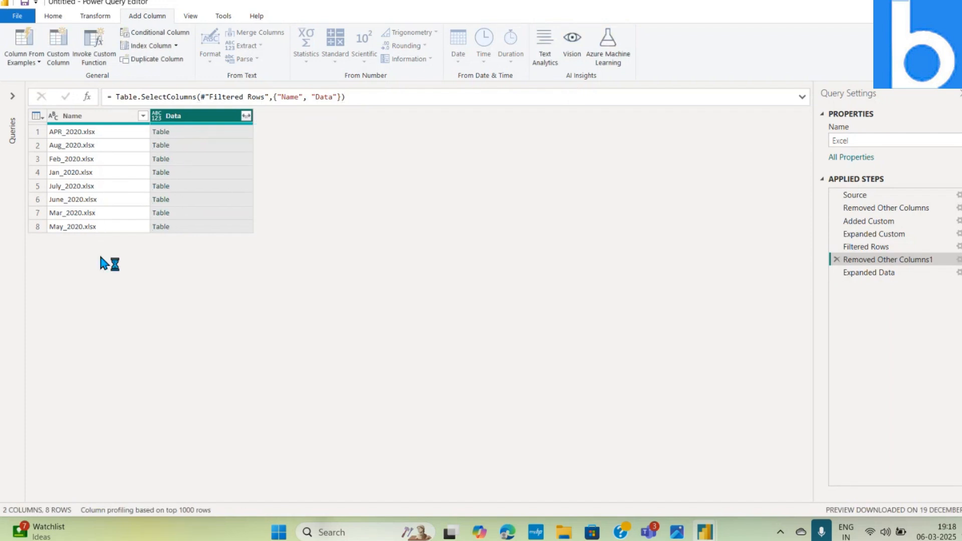
left_click(863, 274)
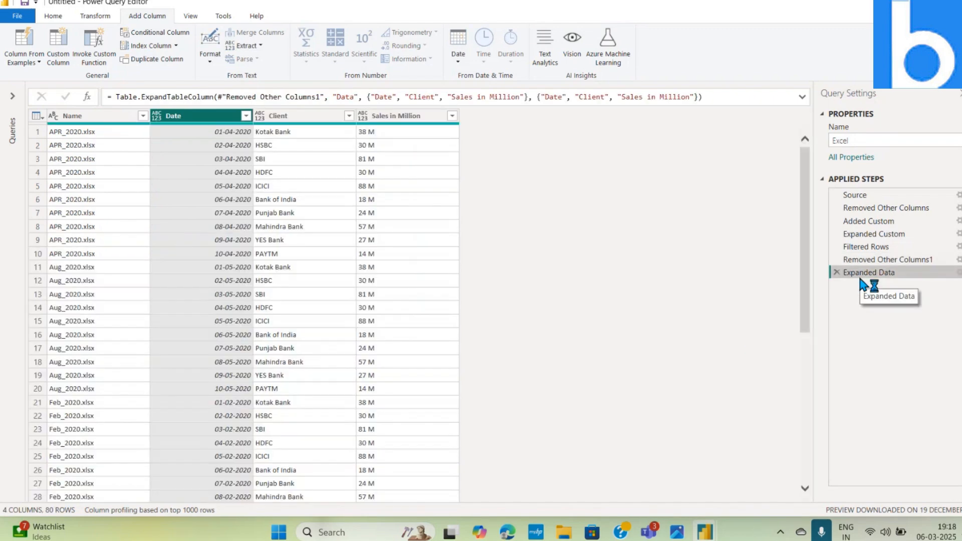